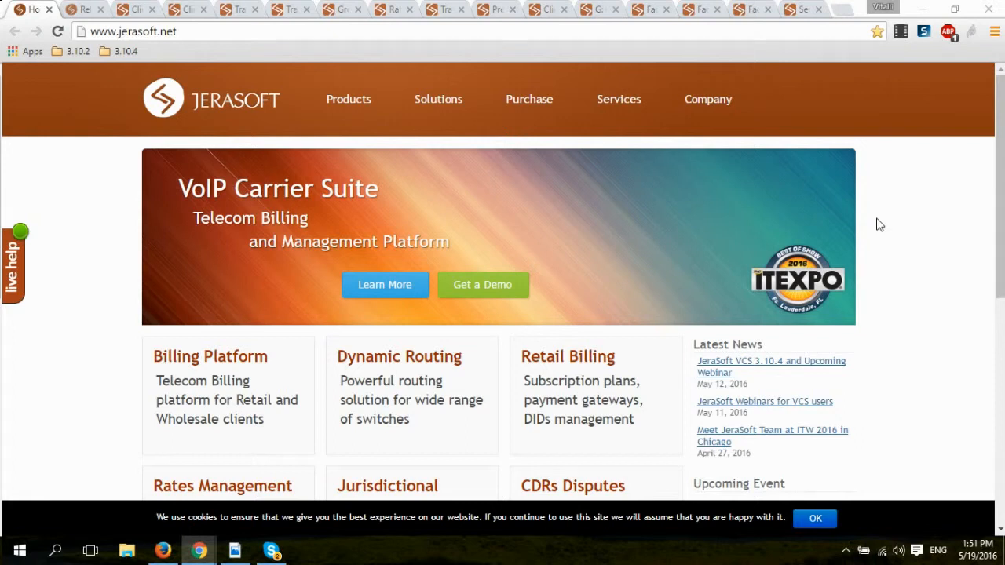
- Close the home page and highlight the Release 3.10.4 title in the release notes
click(48, 10)
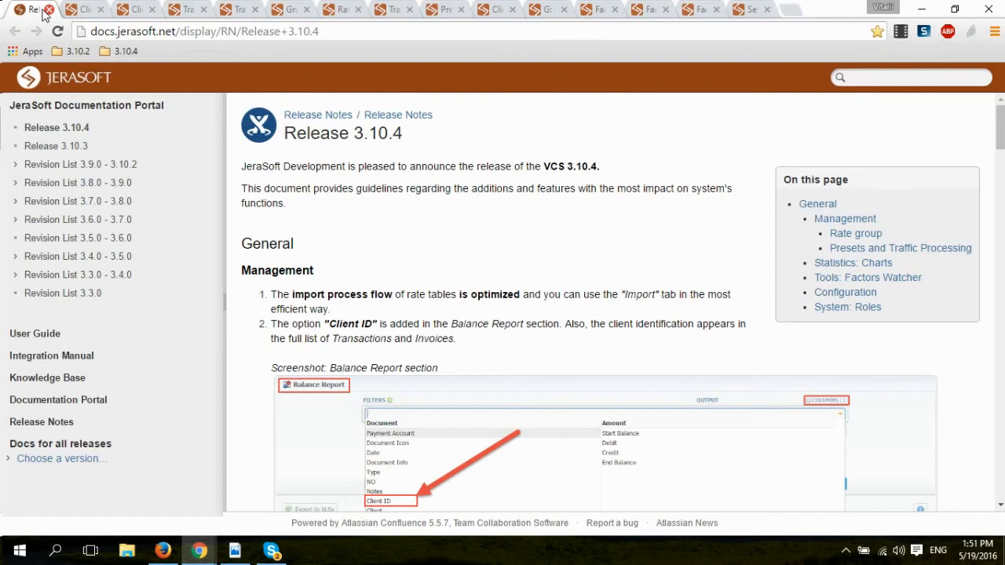
double_click(233, 31)
click(233, 31)
click(405, 138)
drag(405, 138, 271, 137)
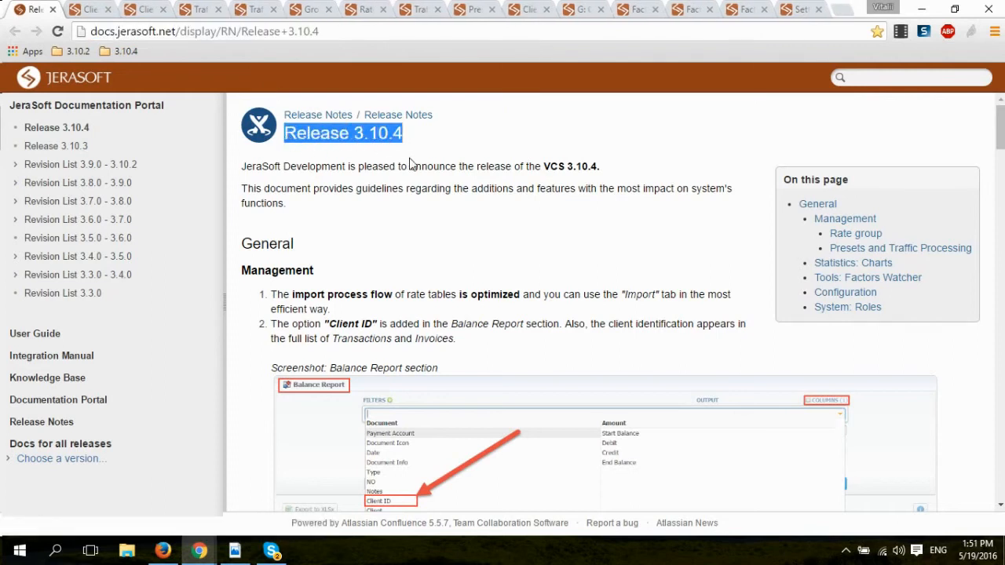
- Review the clients list and Client_2's info page, closing each page to reach the Traffic Processing rules list
click(52, 9)
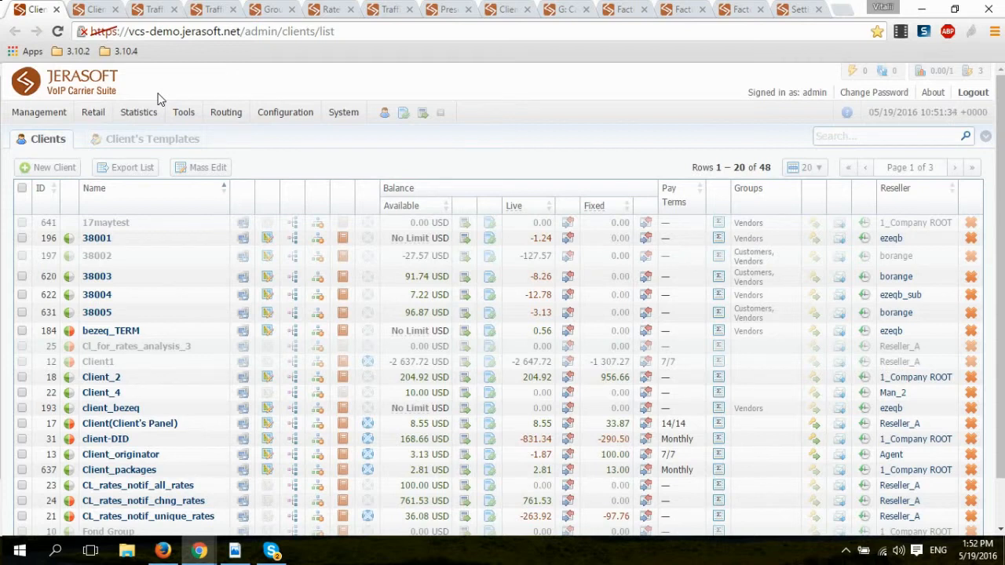
click(15, 110)
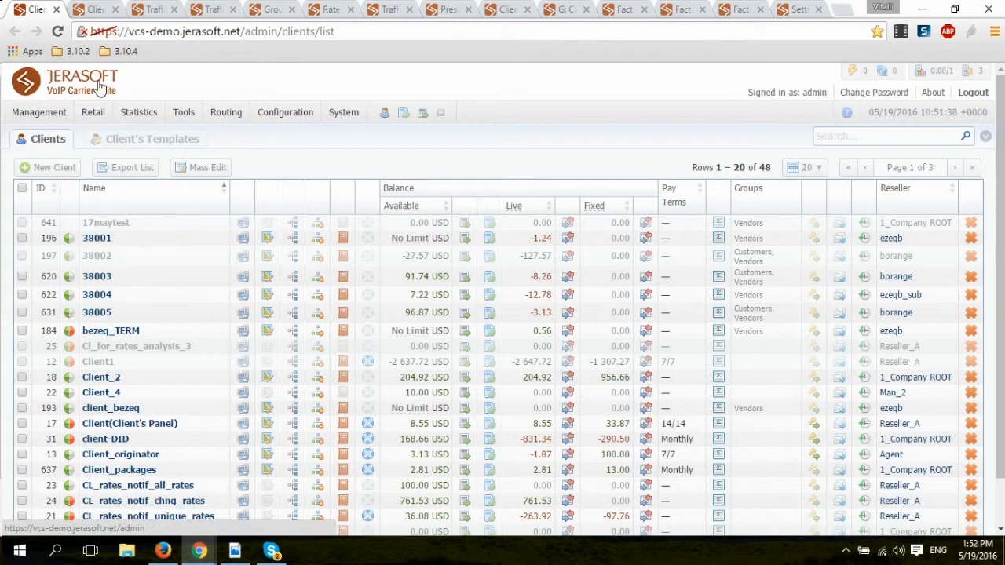
click(57, 10)
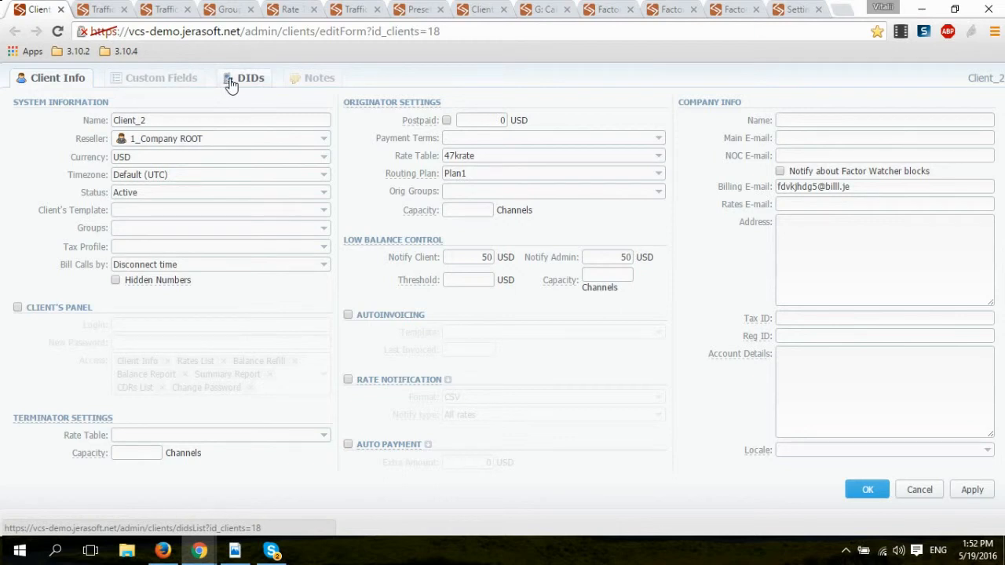
click(59, 9)
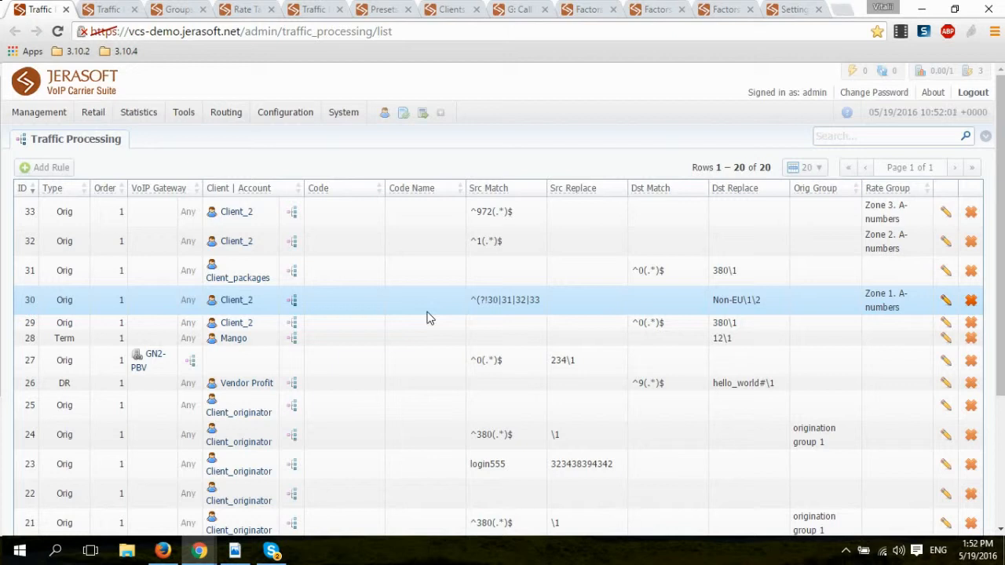
- In the new traffic processing rule form, check the Src Match help and set the rate group to Zone 1. A-numbers
click(66, 9)
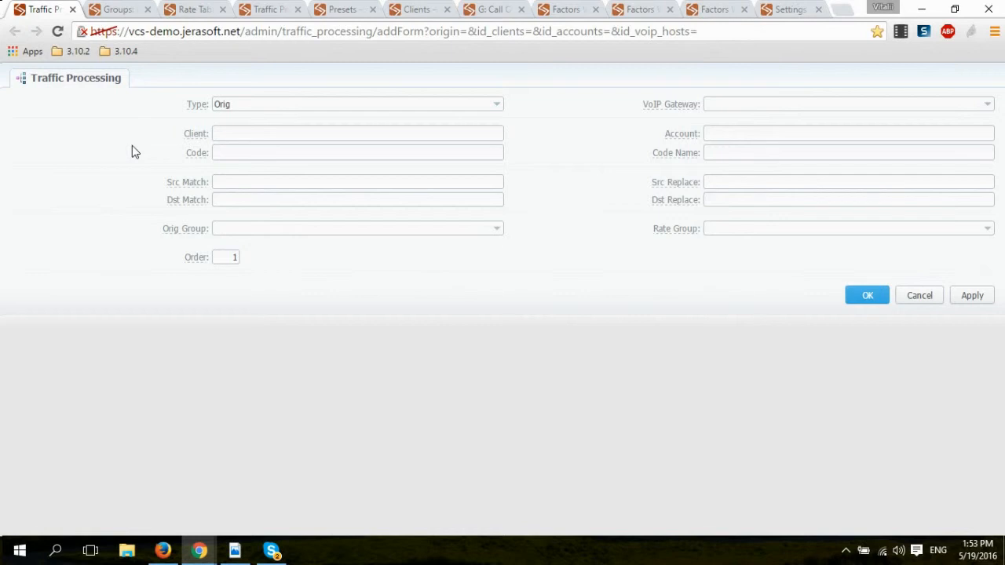
click(256, 180)
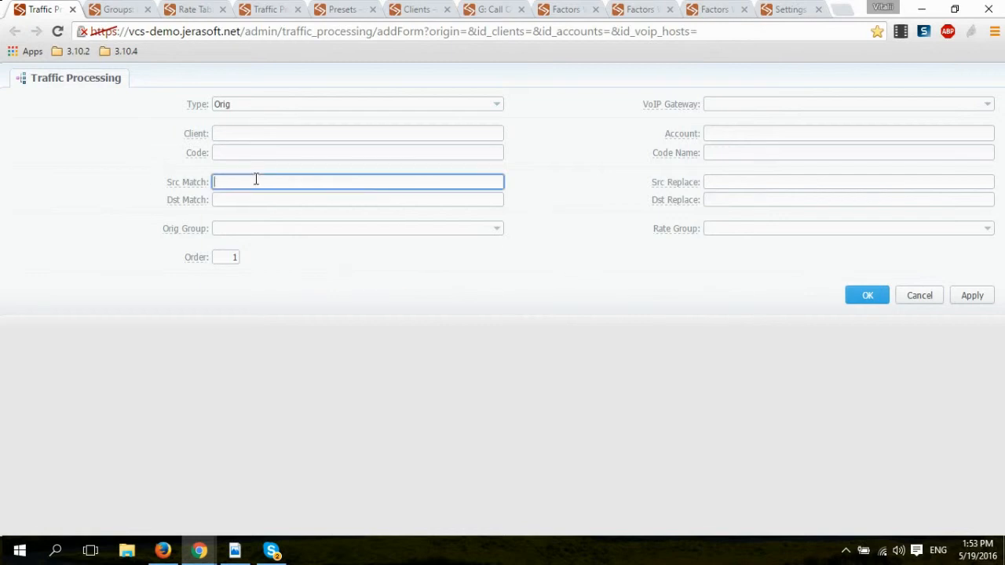
mouse_move(197, 185)
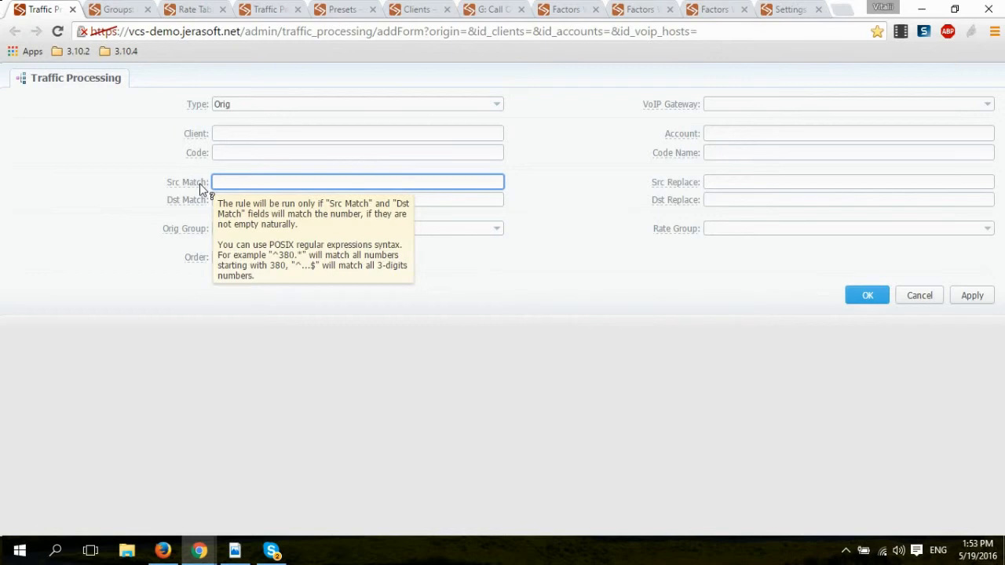
click(746, 229)
click(742, 303)
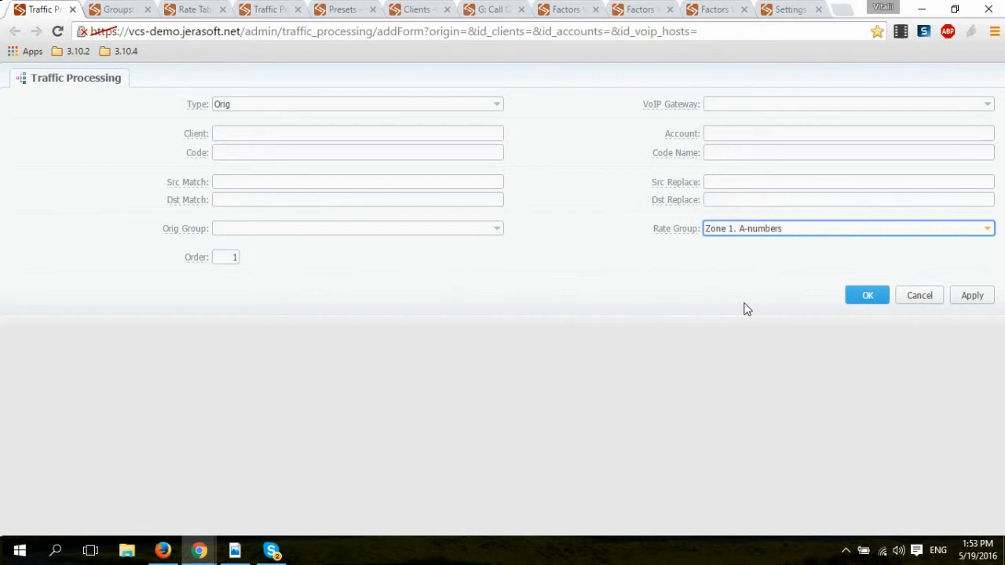
- Leave the unsaved rule form and review the rate groups, closing pages to reach the 47krate rate table
click(72, 9)
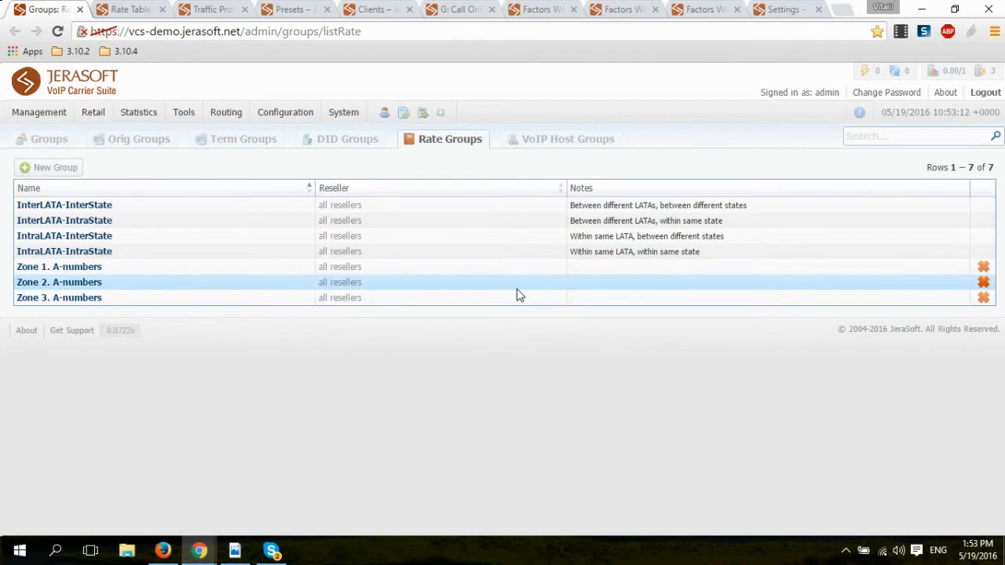
click(295, 114)
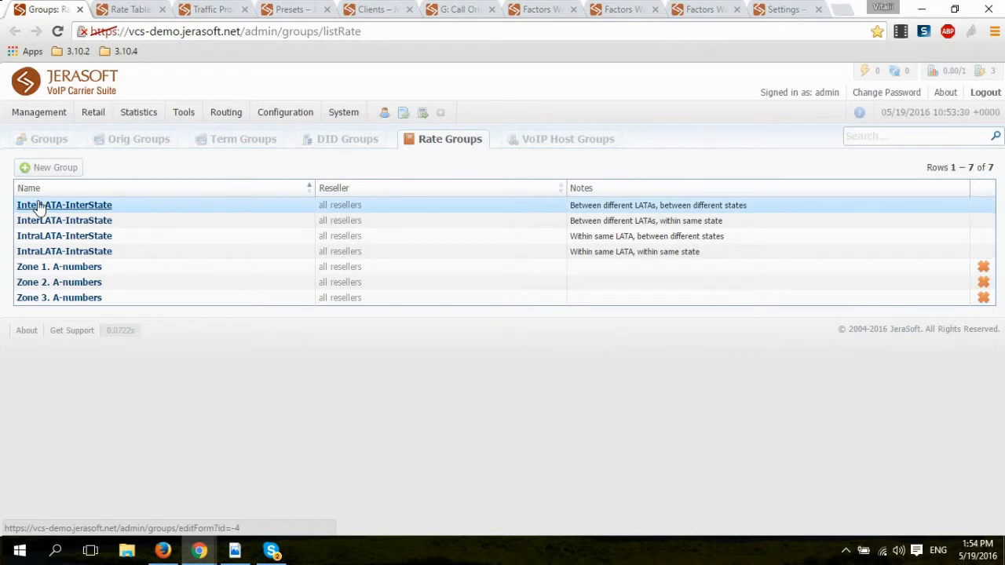
click(80, 10)
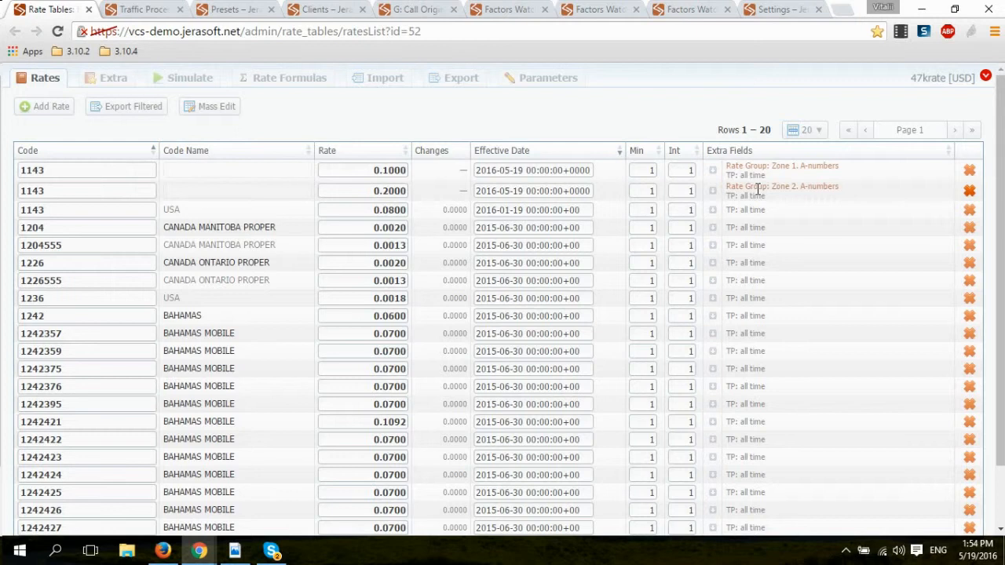
- Examine the Rate Group choices in the rate table's import form and return to its rates list
click(387, 81)
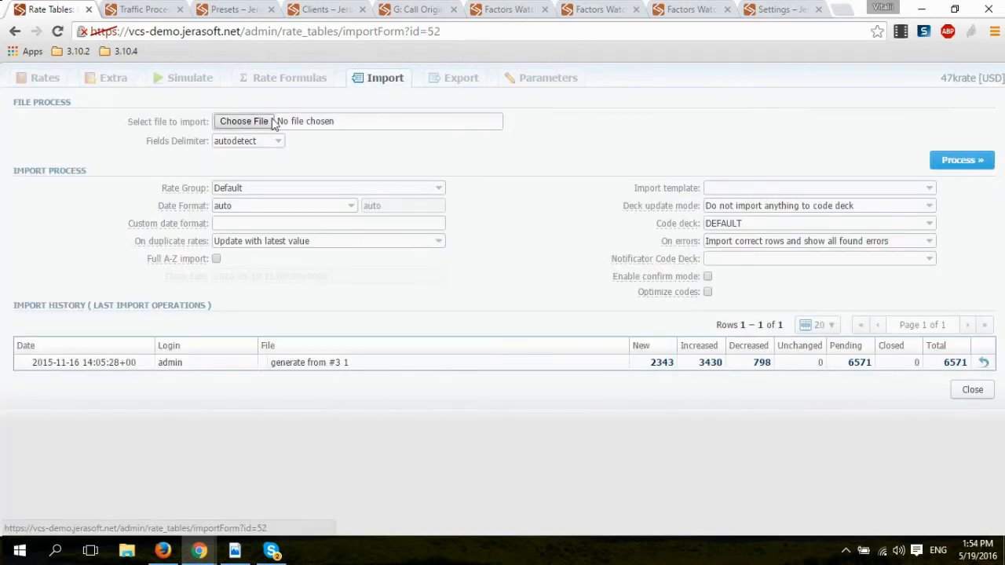
click(256, 190)
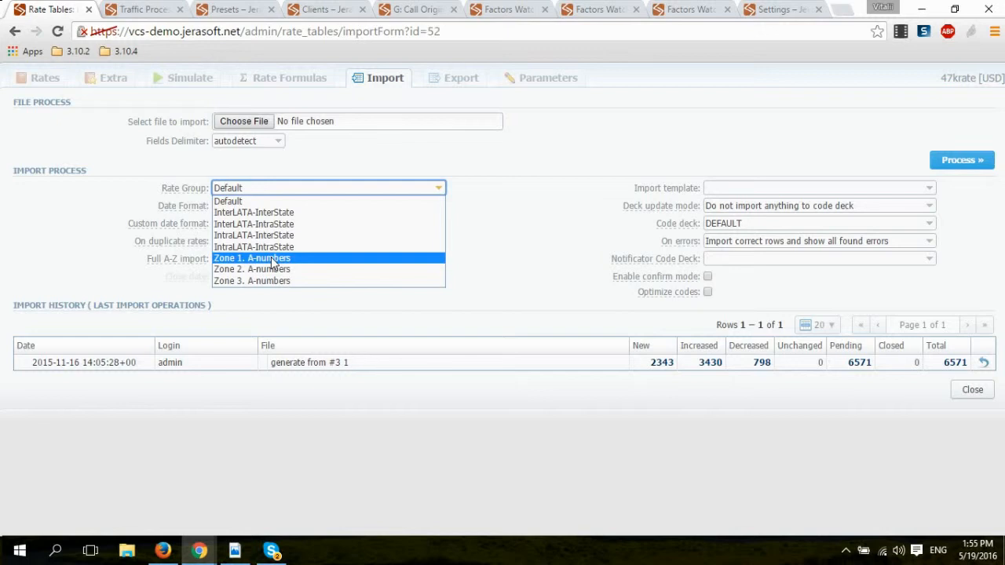
click(49, 83)
click(48, 83)
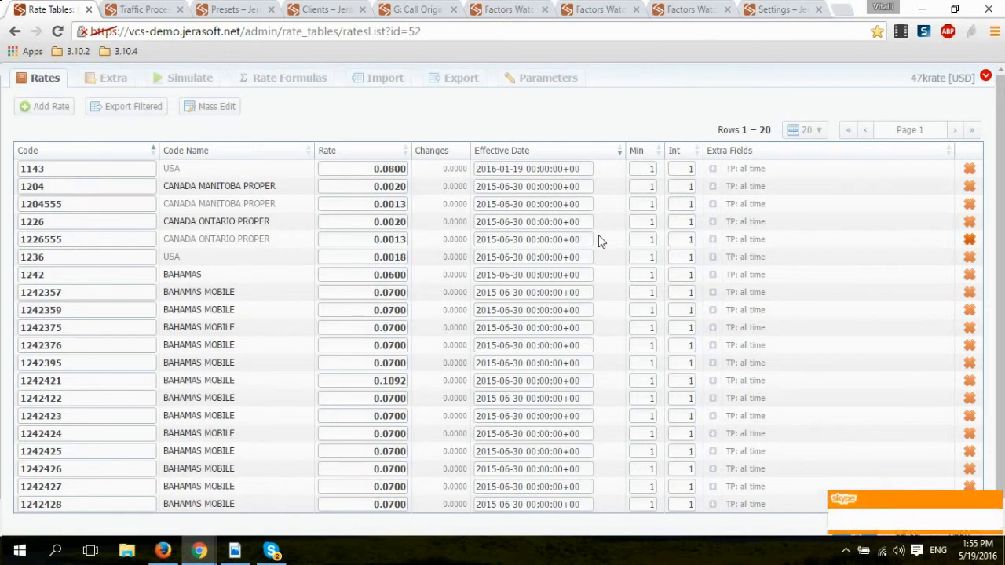
- Filter the 47krate rates by the rate group Zone 1. A-numbers and recheck the filter settings
click(986, 76)
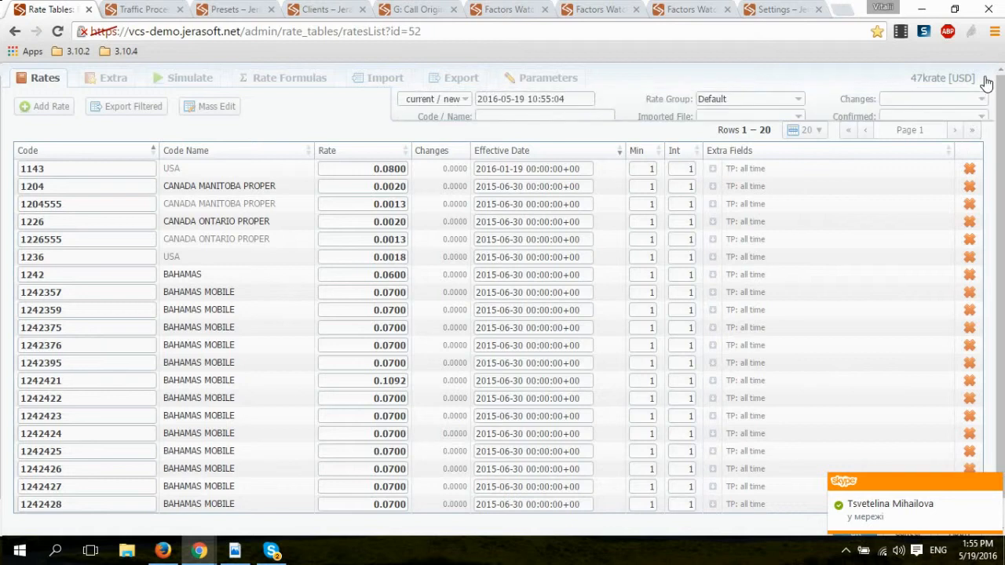
click(779, 104)
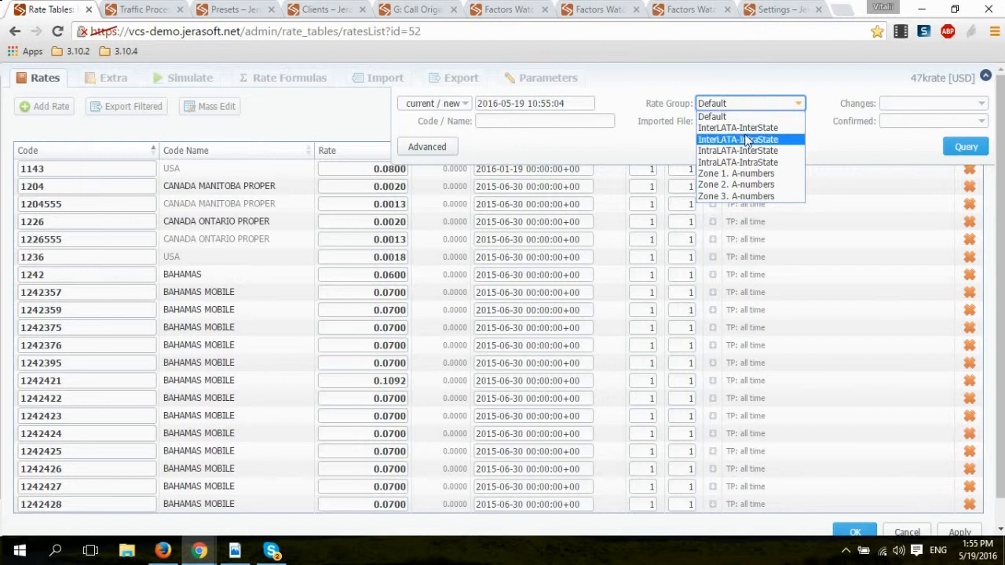
click(736, 173)
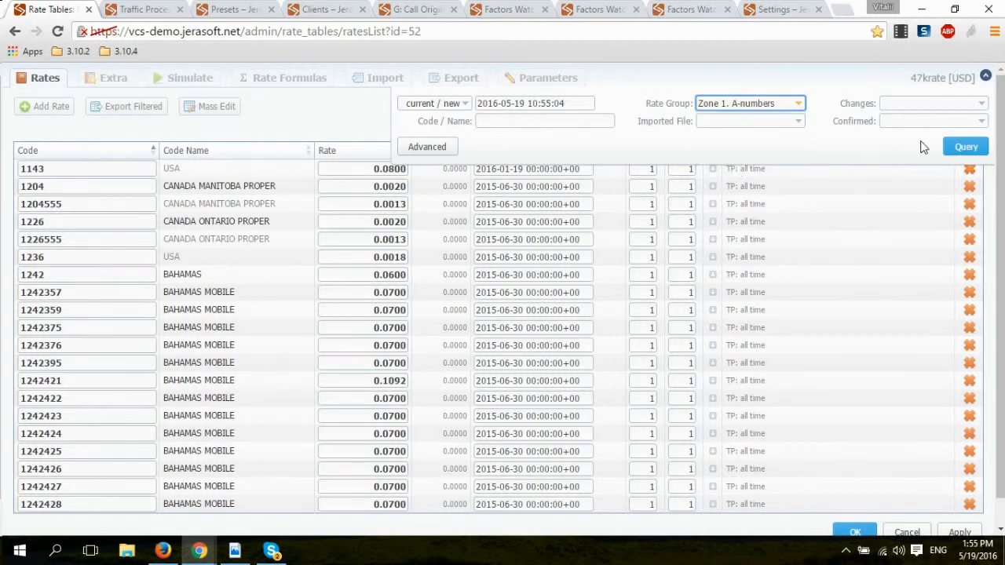
click(956, 153)
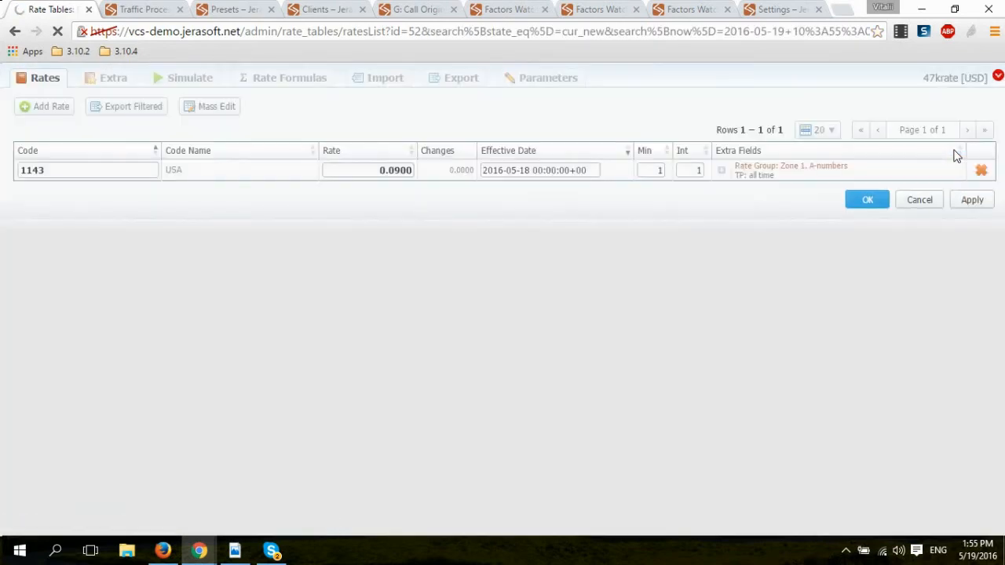
click(997, 76)
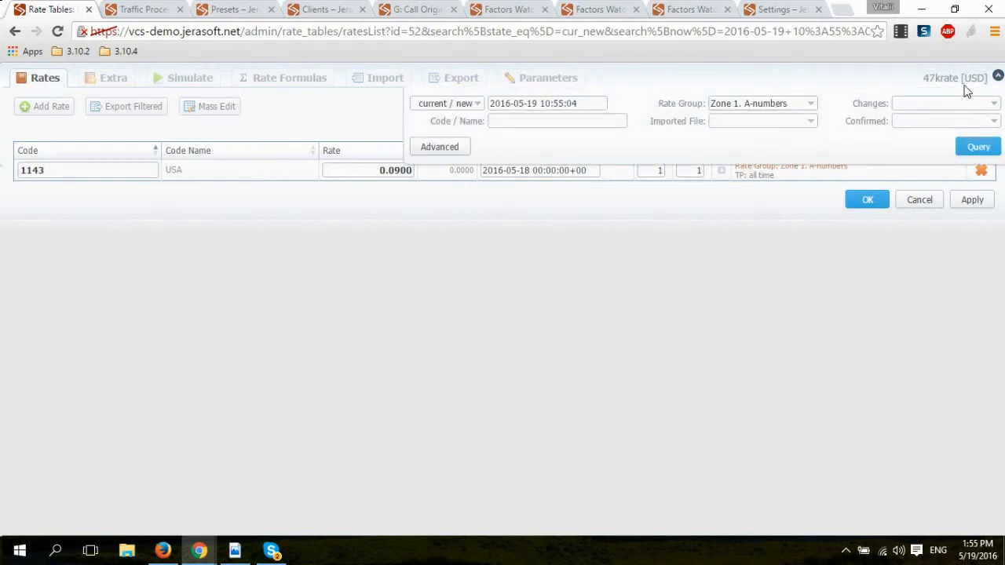
click(997, 76)
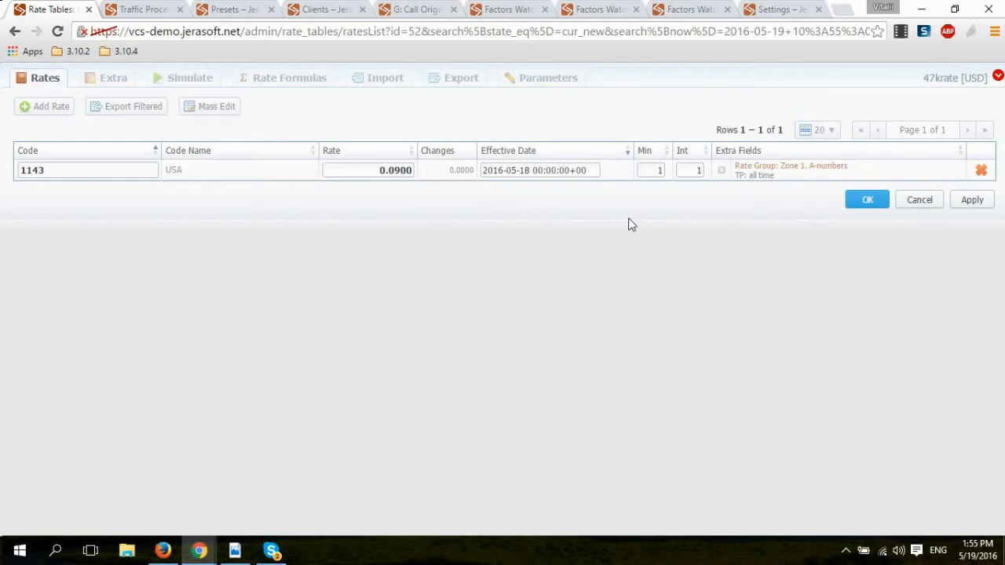
- Return to the Traffic Processing rules and filter them to those applied to VoIP Gateway, leaving the specific gateway blank
click(89, 9)
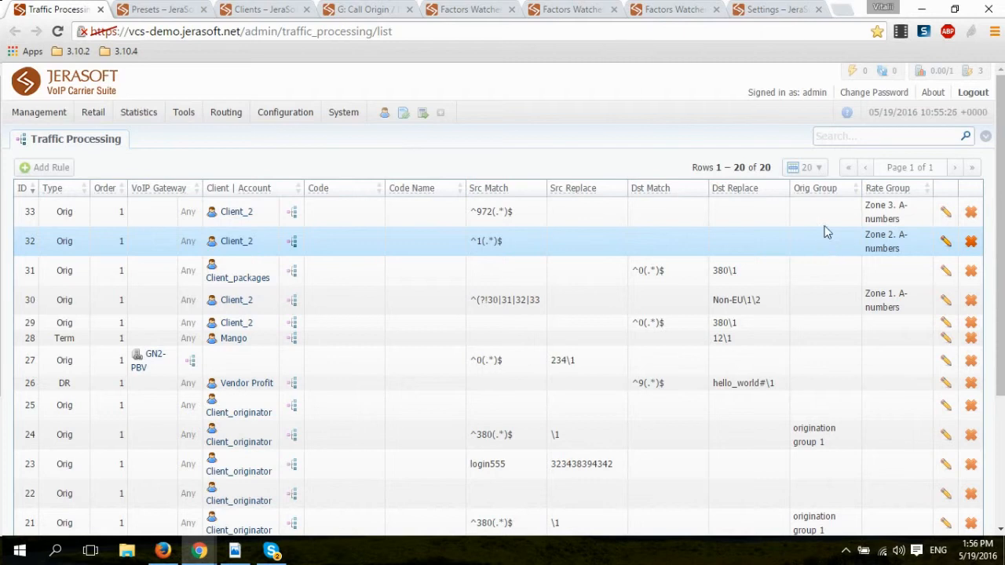
mouse_move(817, 197)
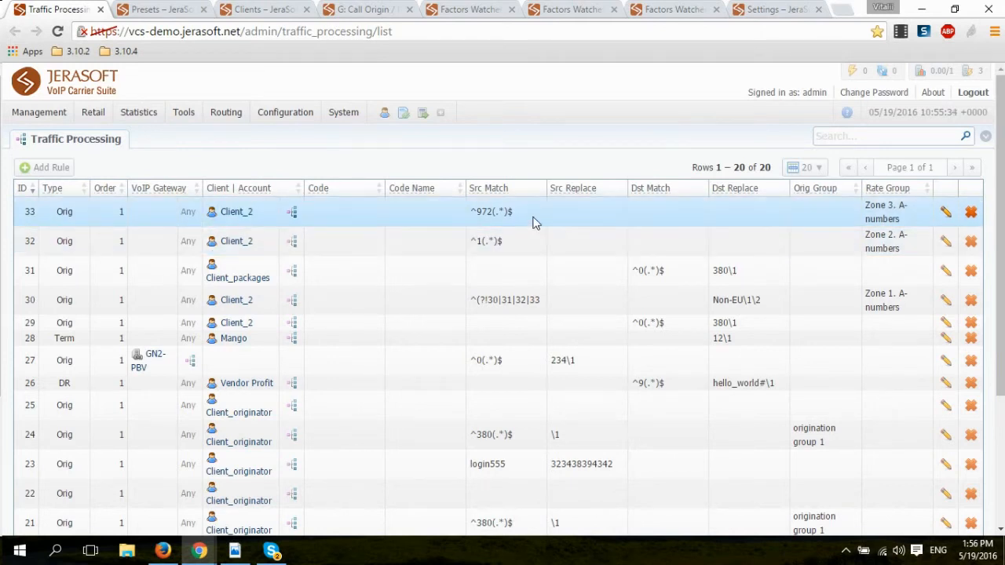
mouse_move(888, 196)
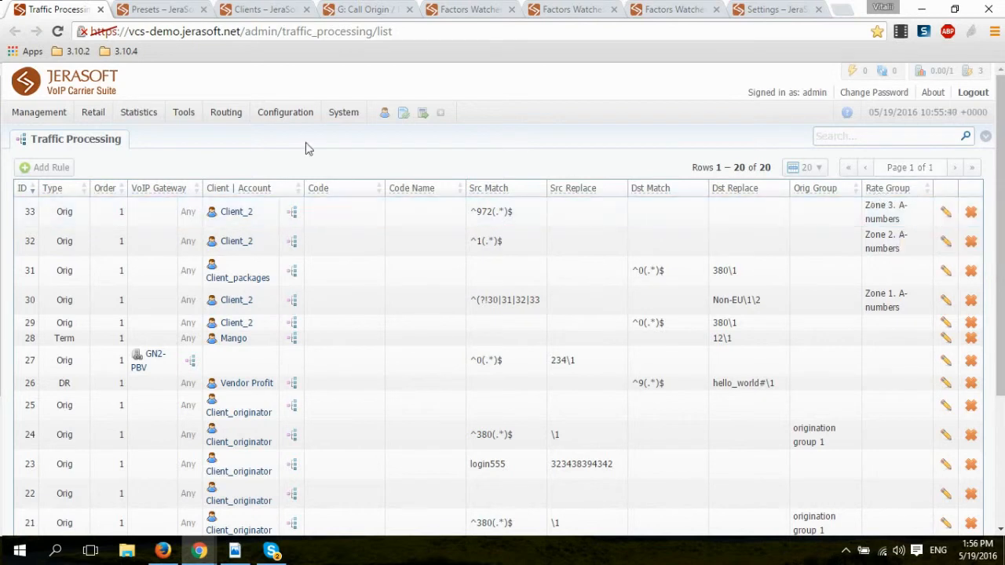
click(986, 136)
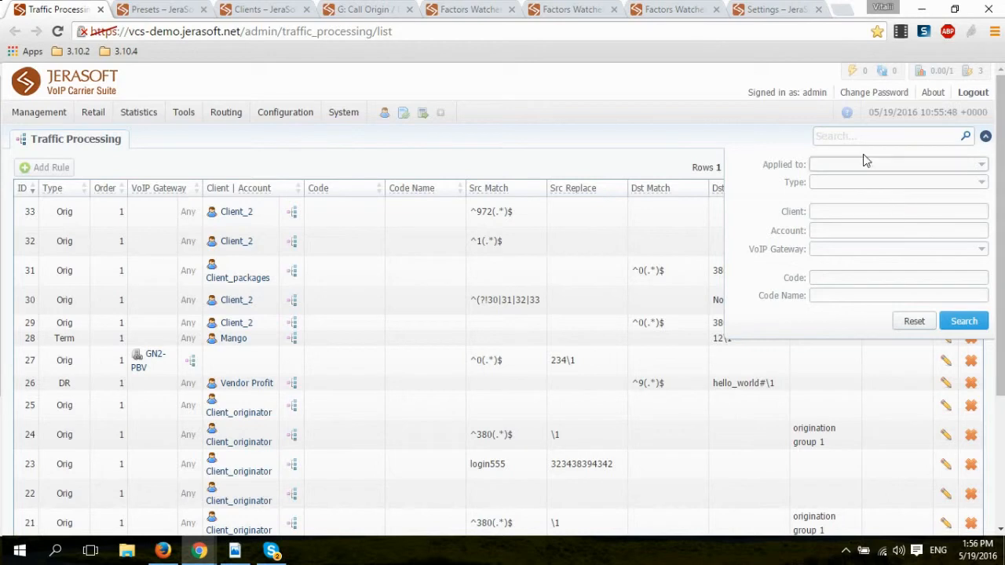
click(855, 164)
click(856, 164)
click(855, 163)
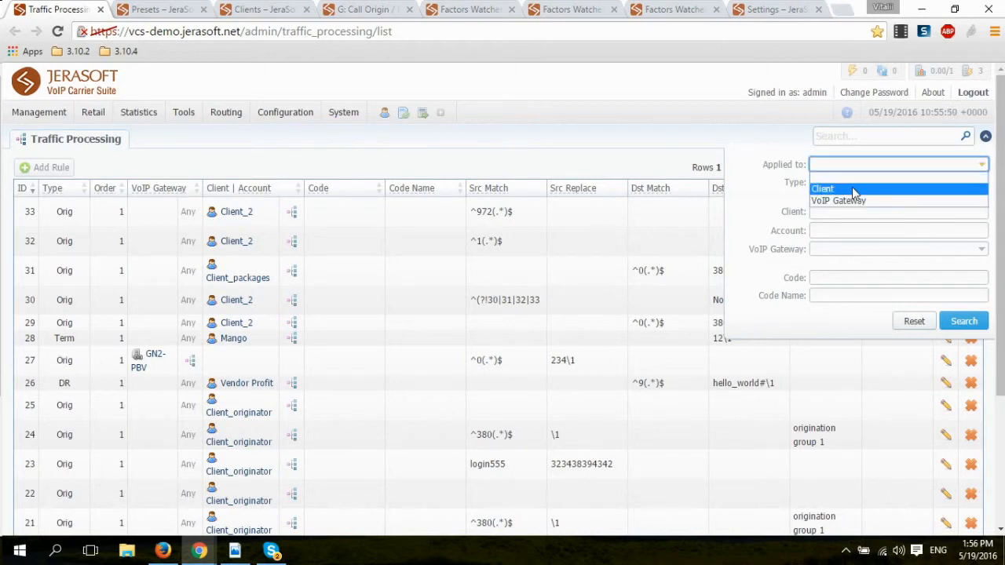
click(854, 201)
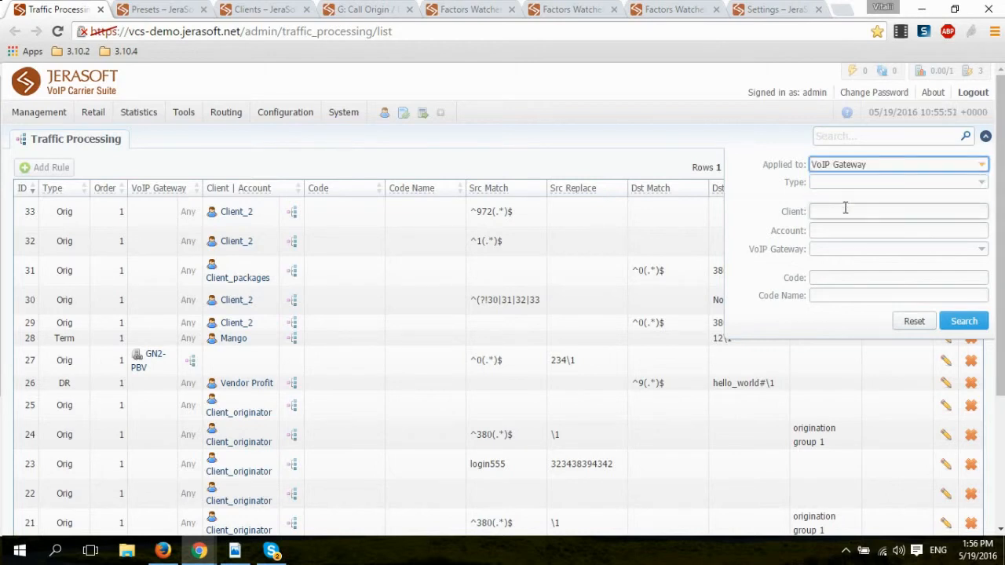
click(829, 252)
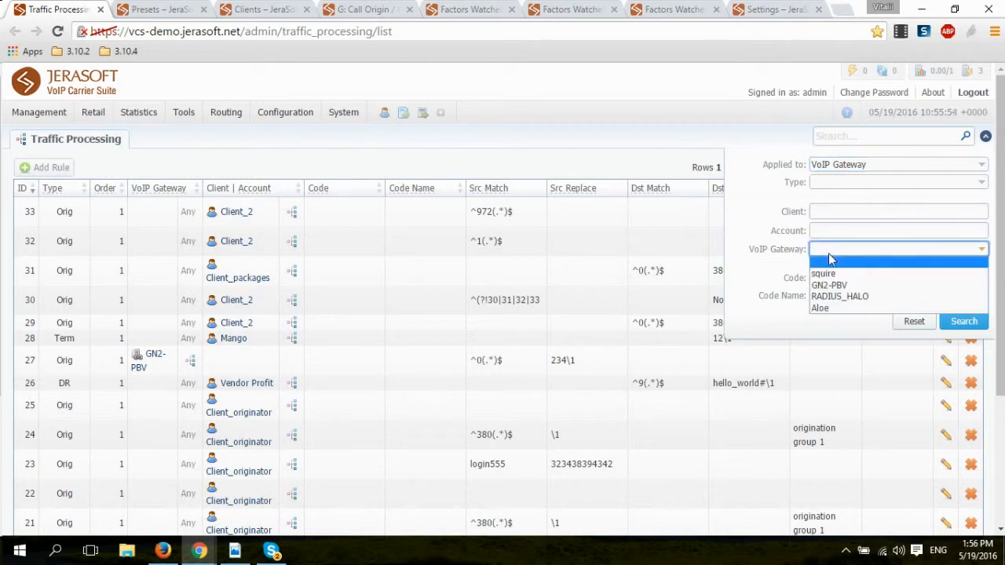
click(831, 260)
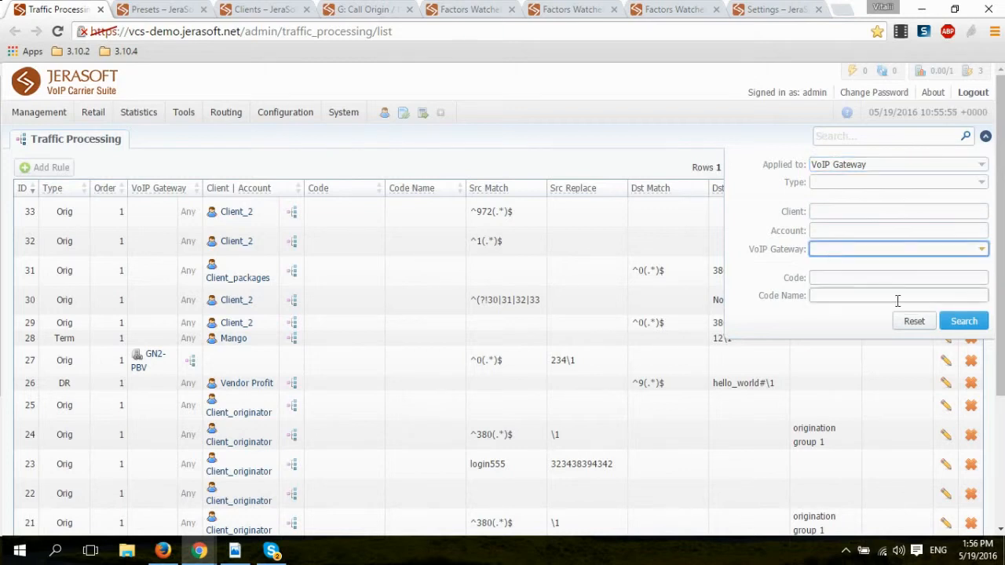
click(962, 323)
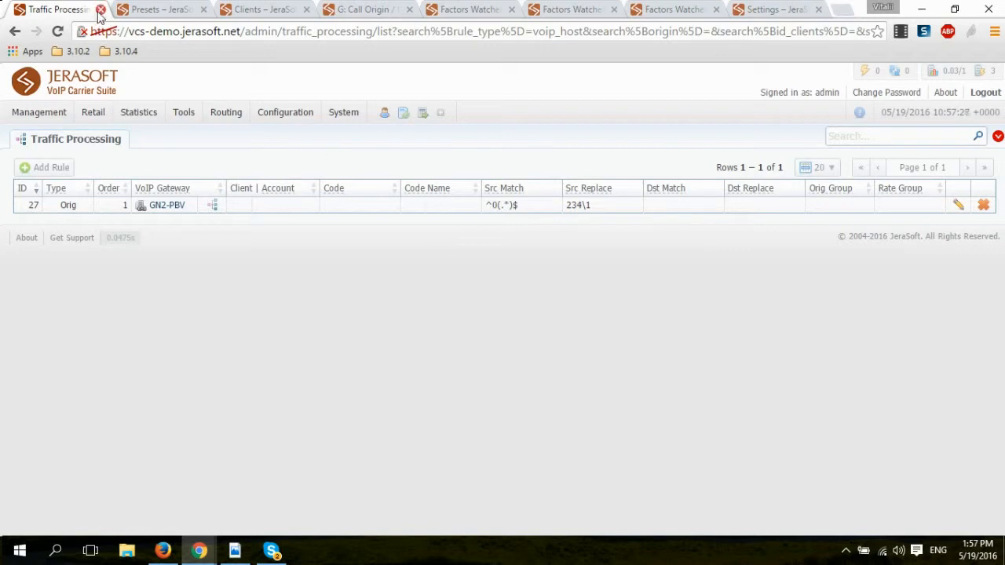
- Review the Presets list and its advanced search fields, and close it to return to the clients list
click(35, 113)
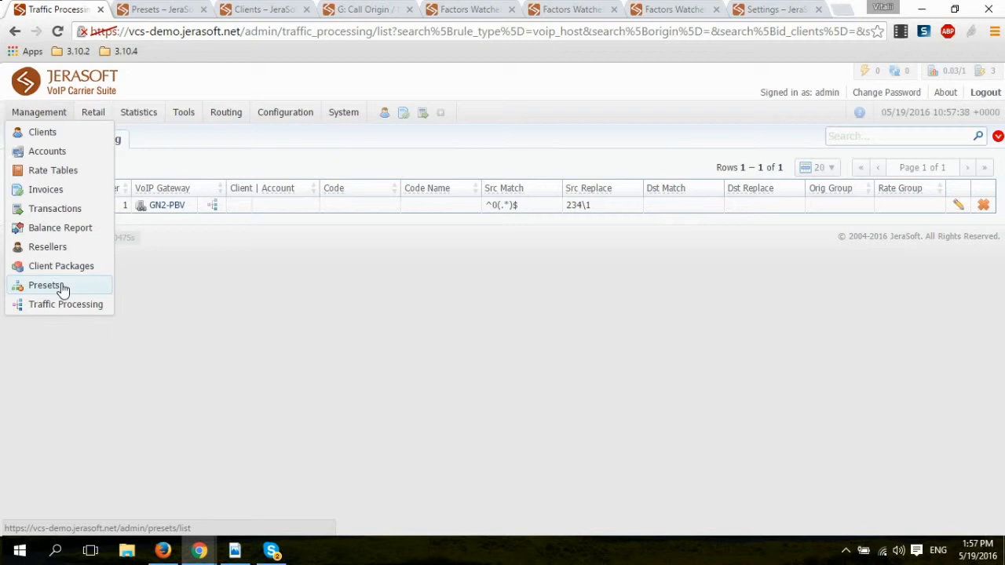
click(100, 10)
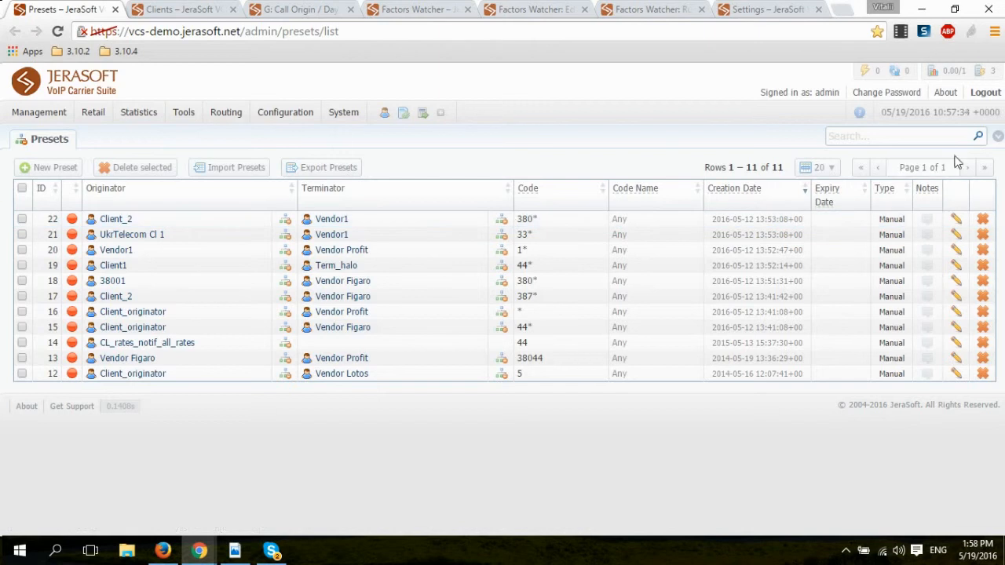
click(997, 137)
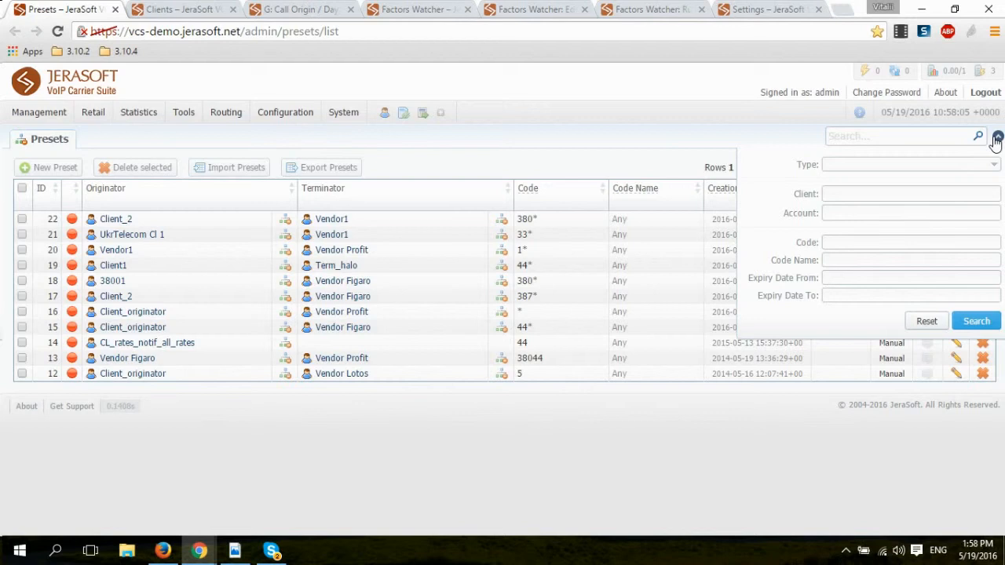
click(115, 10)
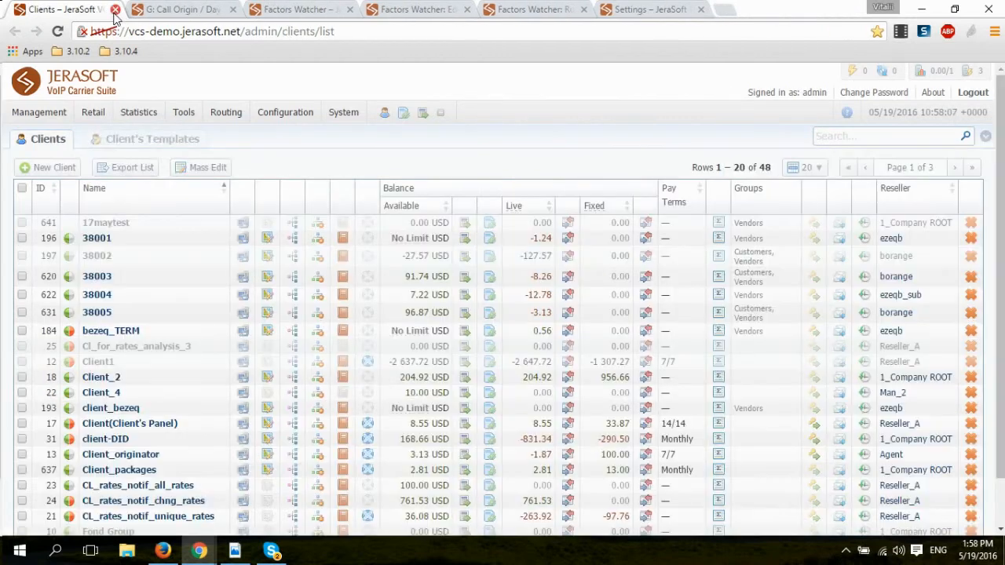
- Open the presets of client 38001, review them, and close them to reach the Summary Report
mouse_move(59, 120)
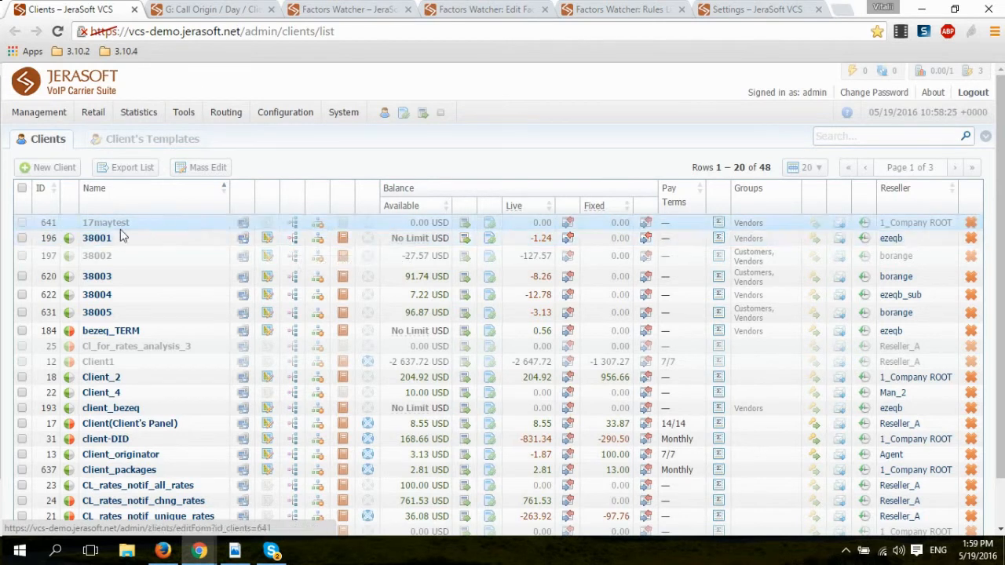
click(312, 241)
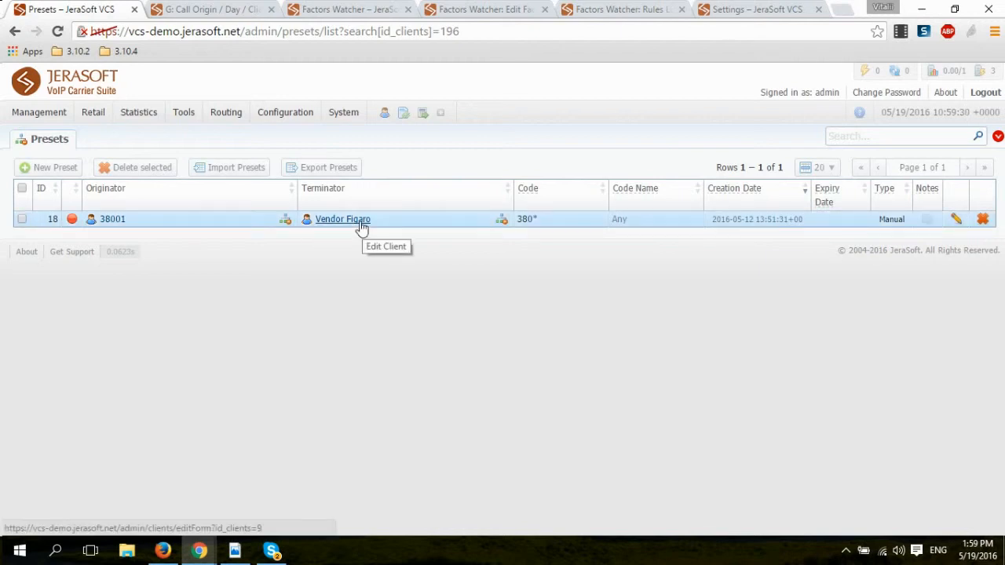
click(135, 9)
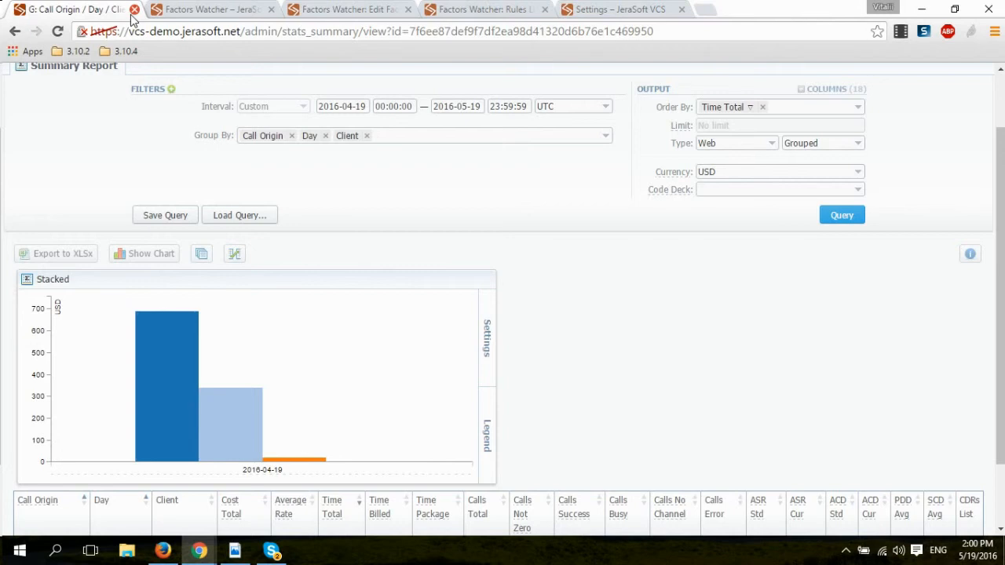
- Examine the Stacked chart's axis and chart type settings and its per-client Cost Total values for 2016-04-19
click(486, 337)
scroll(404, 377, down, 1)
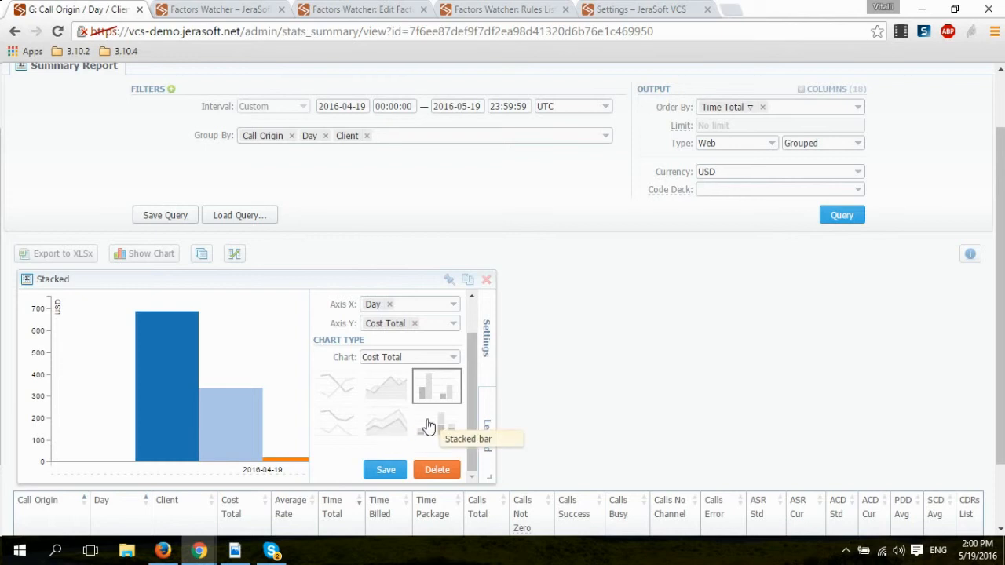
click(490, 363)
click(490, 362)
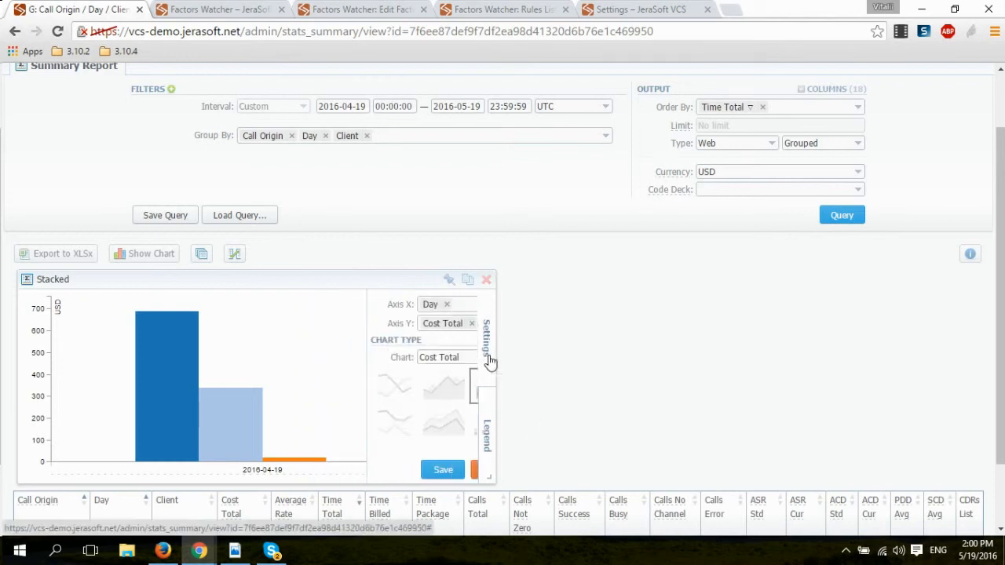
click(490, 352)
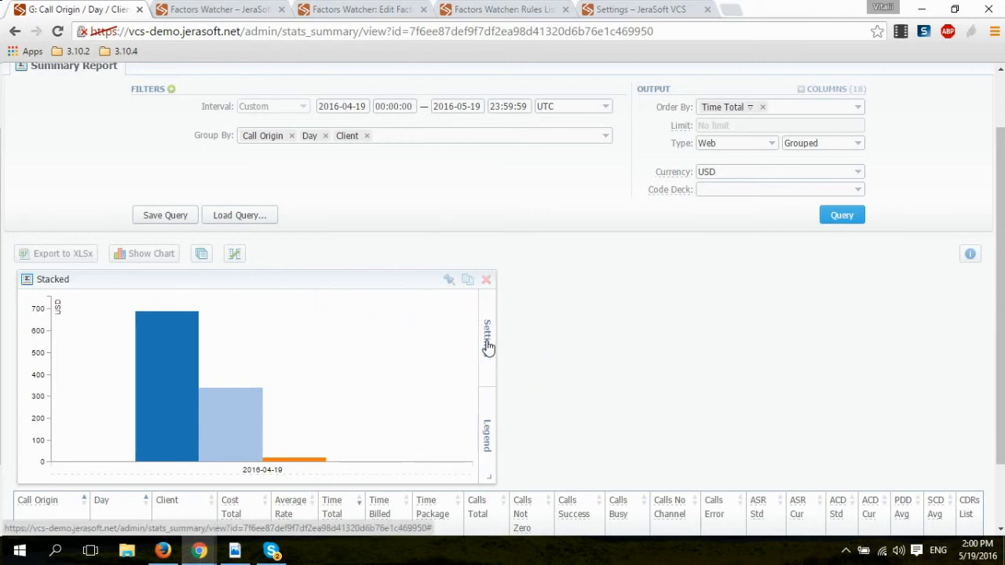
click(487, 348)
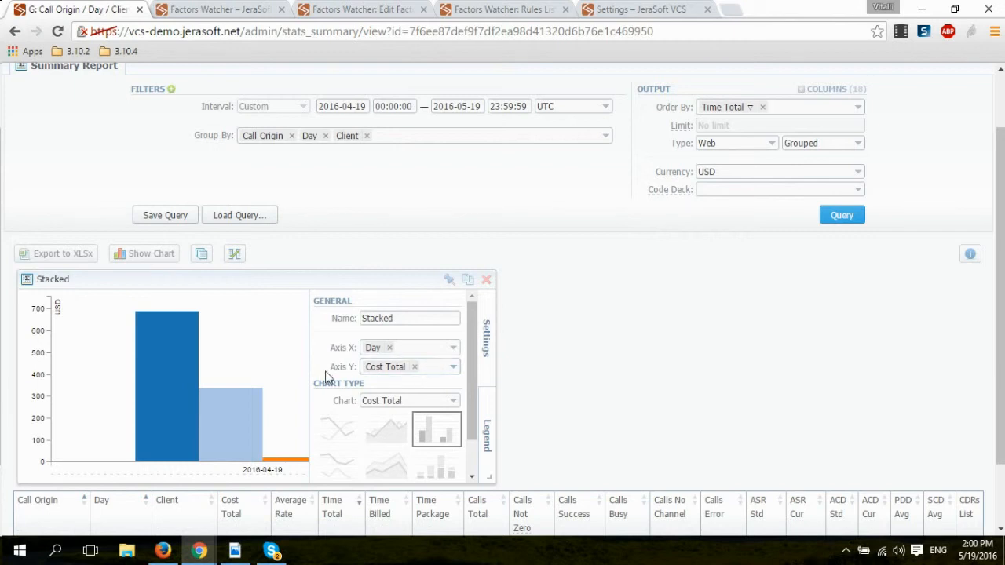
click(485, 350)
mouse_move(324, 466)
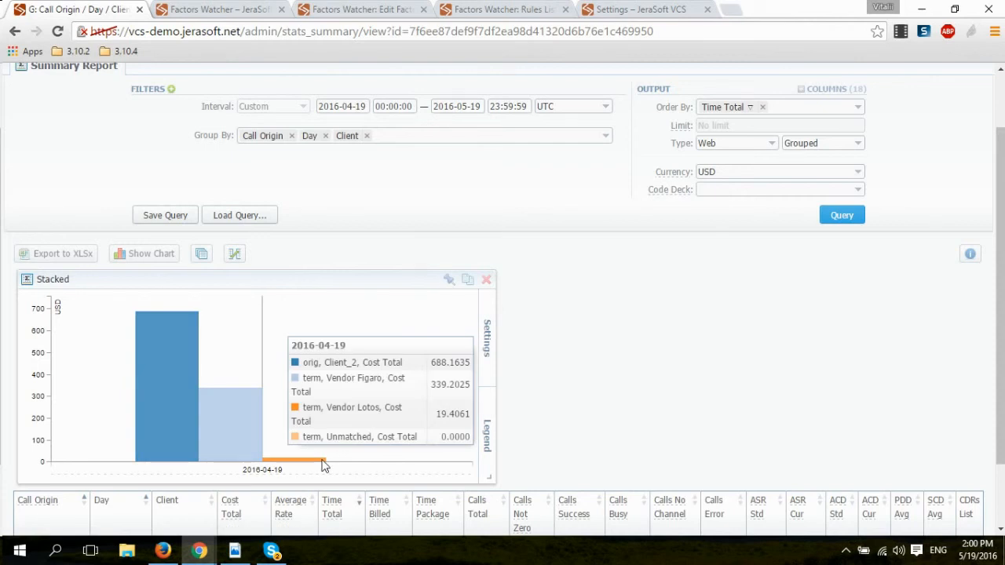
- Change the Stacked chart to the Stacked bar type, hide its settings, and inspect the combined cost bar
click(482, 371)
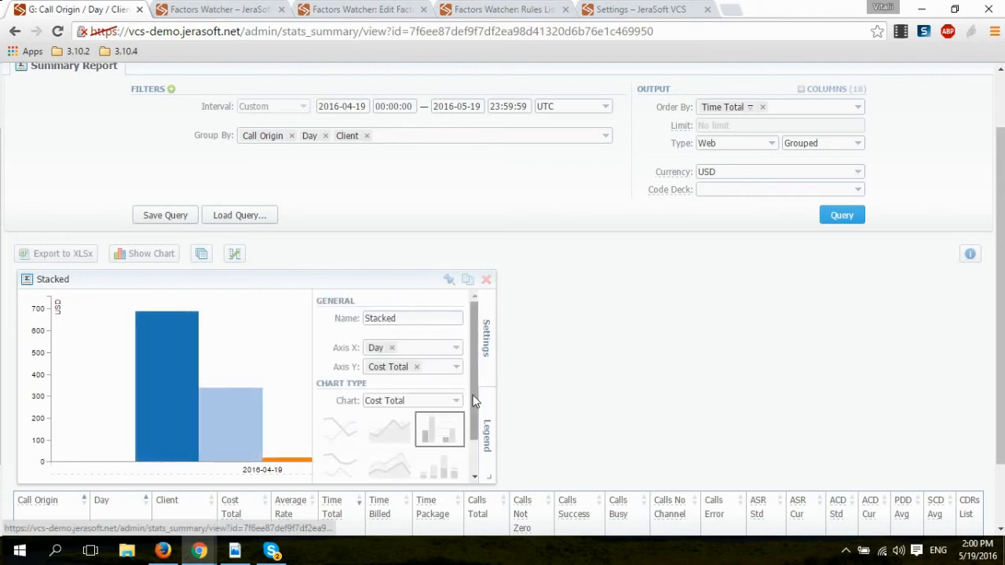
click(442, 465)
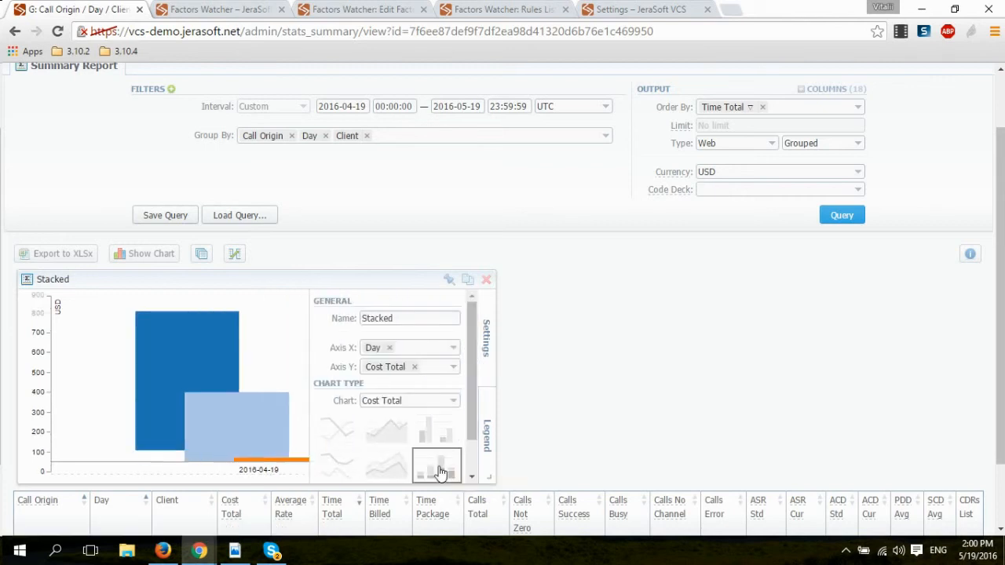
click(488, 352)
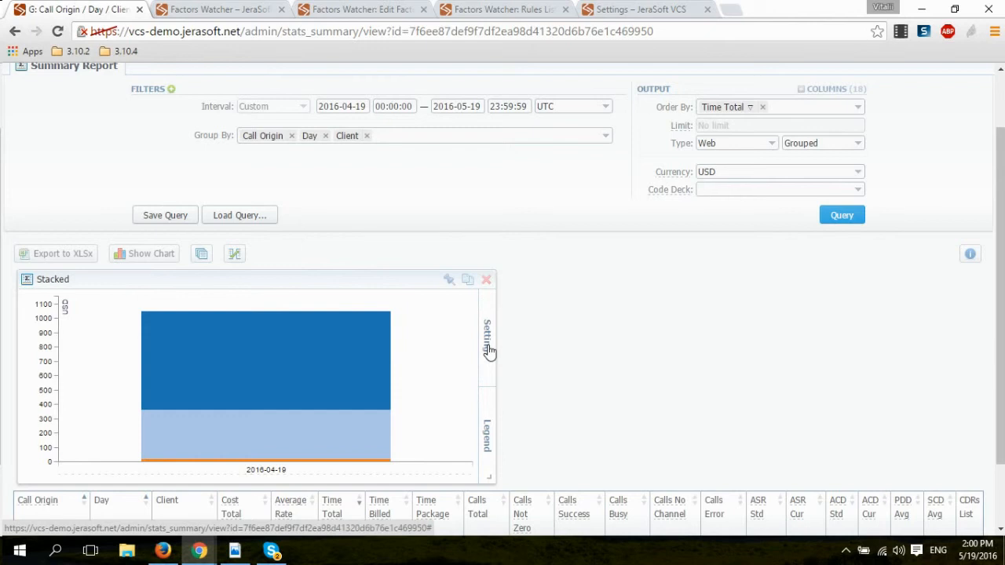
mouse_move(362, 365)
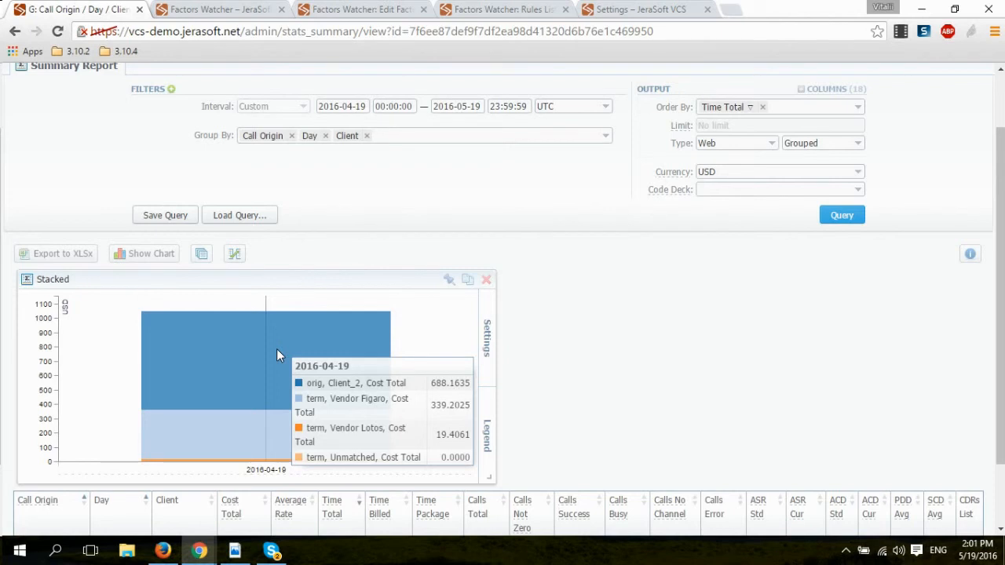
- Close the Summary Report and the Factors Watcher list, and review the Time profile choices of the test summary watcher
click(139, 9)
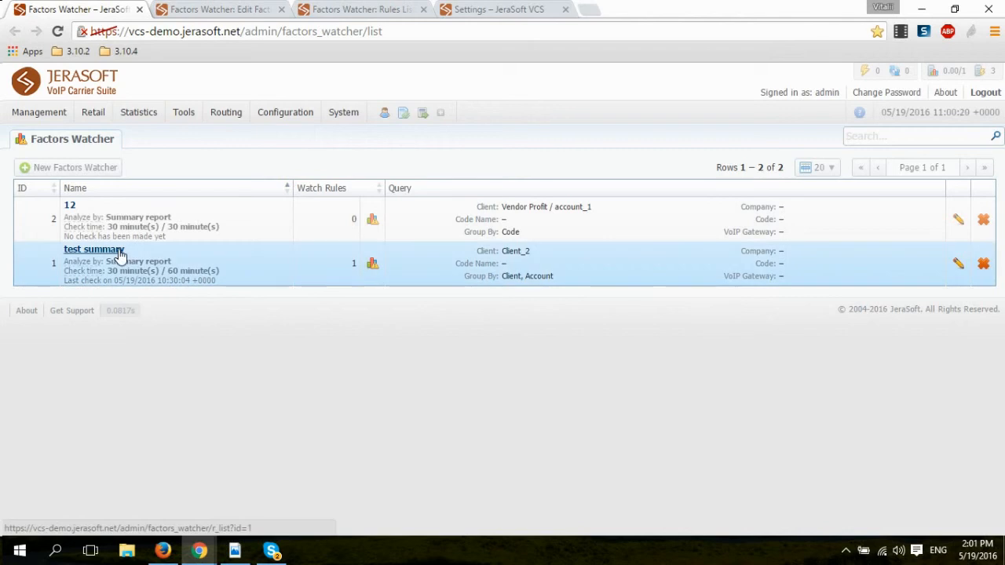
click(140, 9)
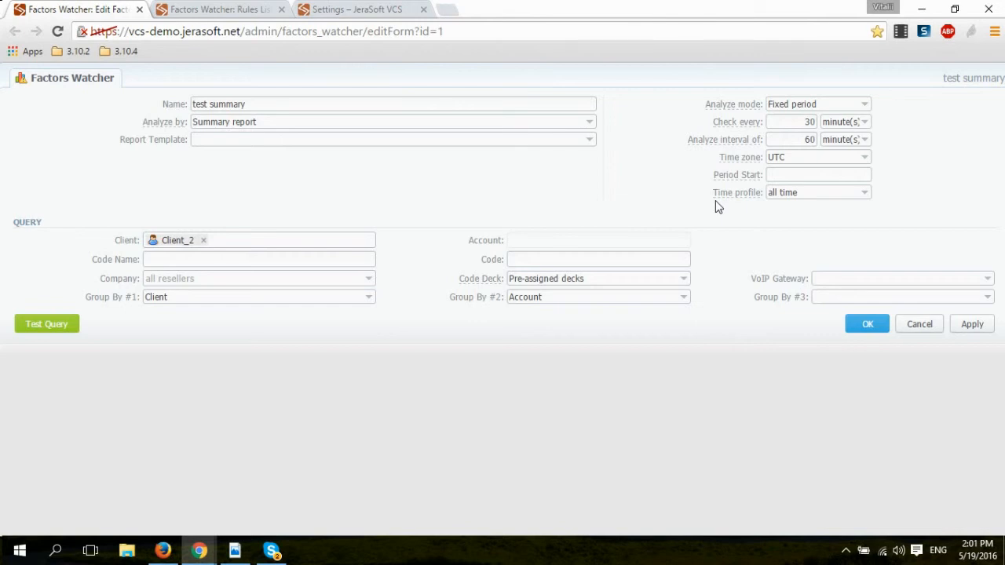
mouse_move(732, 199)
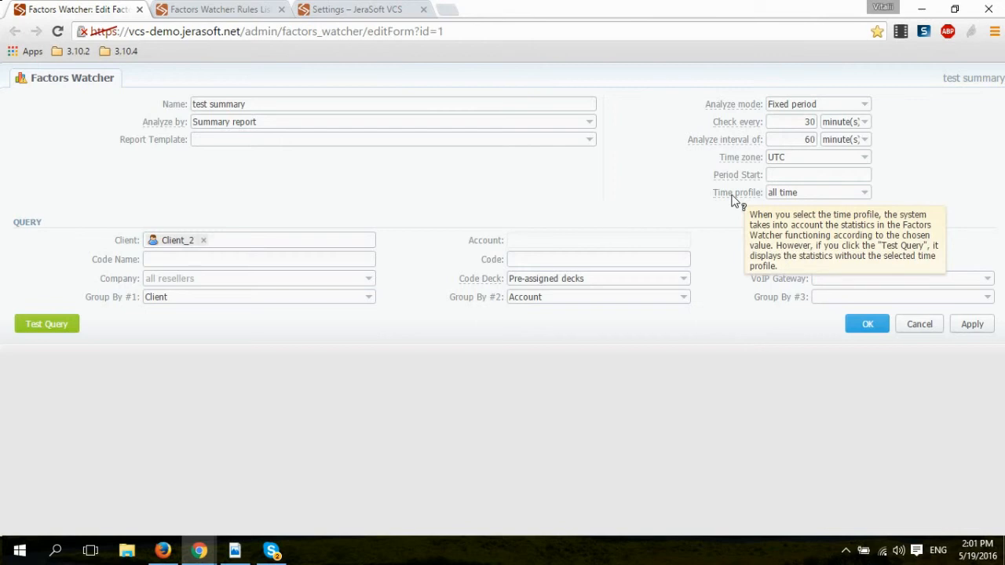
click(778, 196)
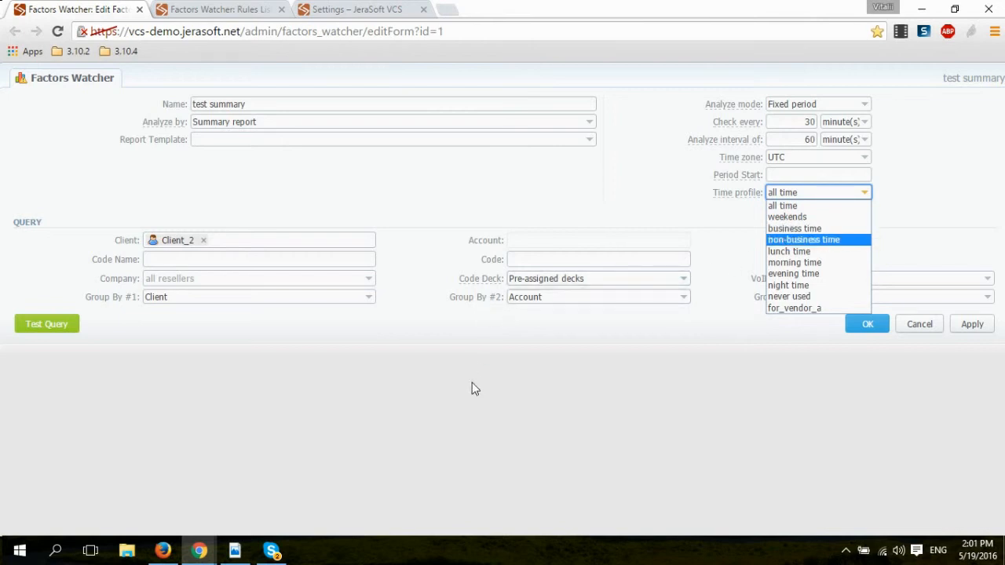
click(425, 331)
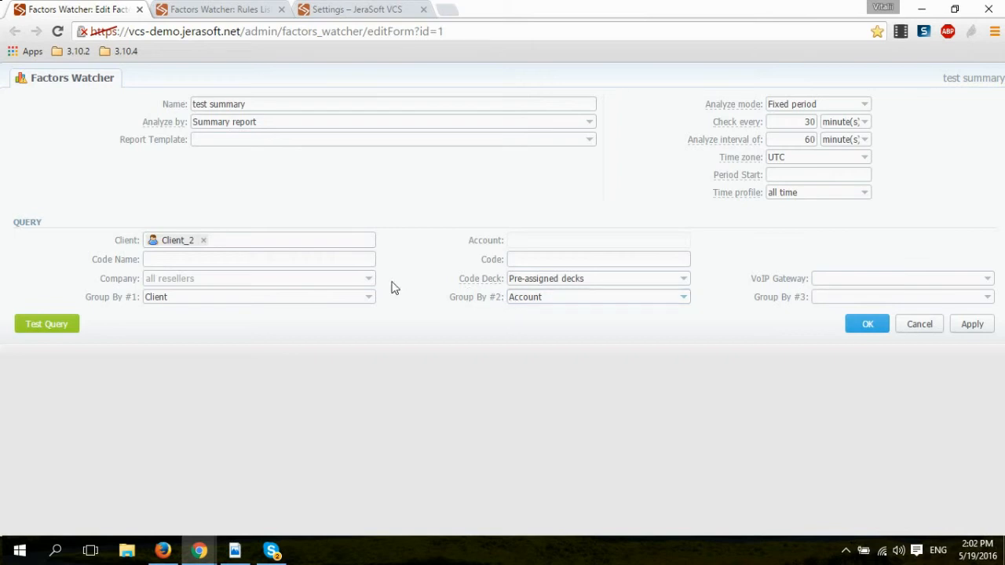
- Review the Group By #1 and Group By #2 options in the test summary query, and close the edit form
click(366, 296)
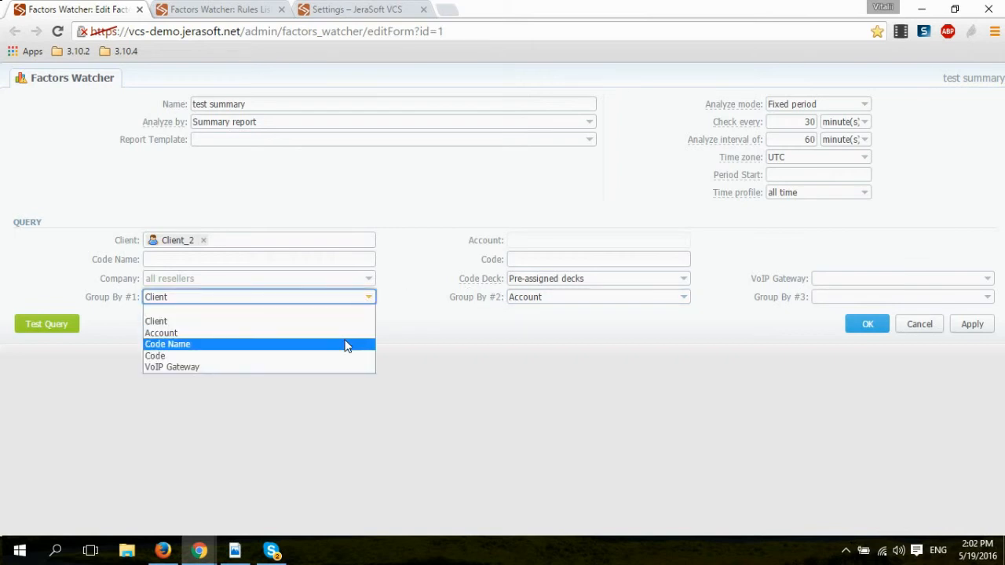
click(363, 296)
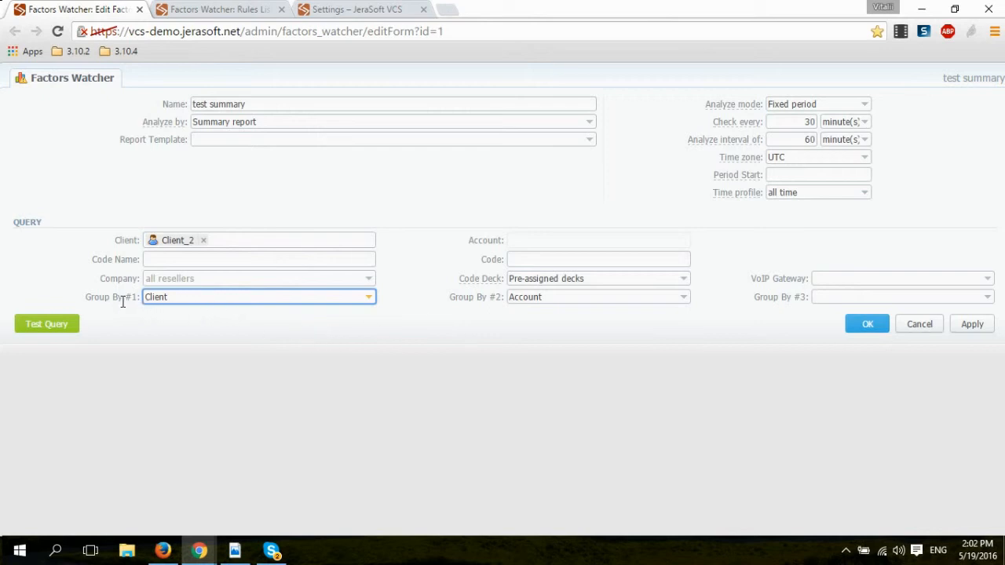
click(155, 299)
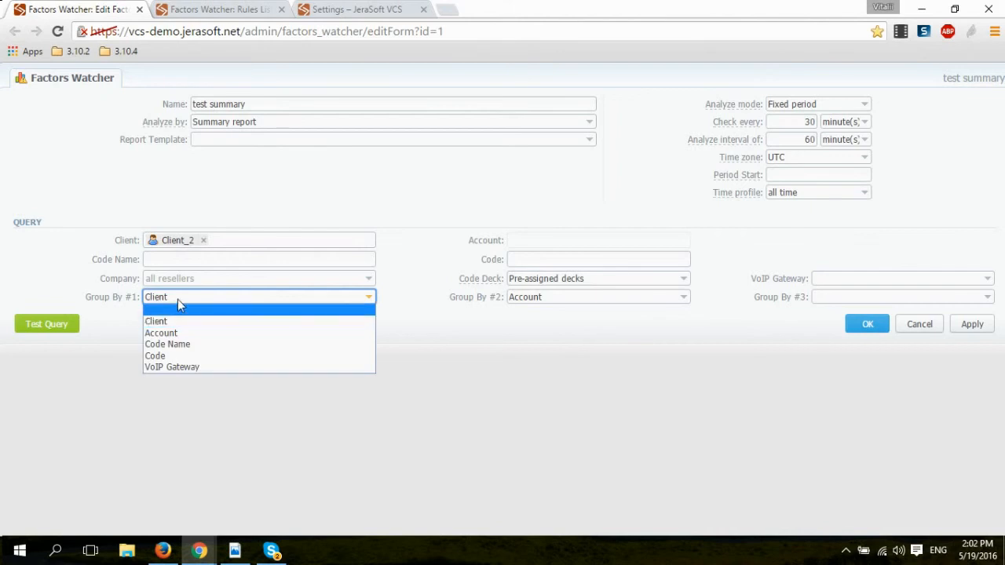
click(177, 299)
click(528, 299)
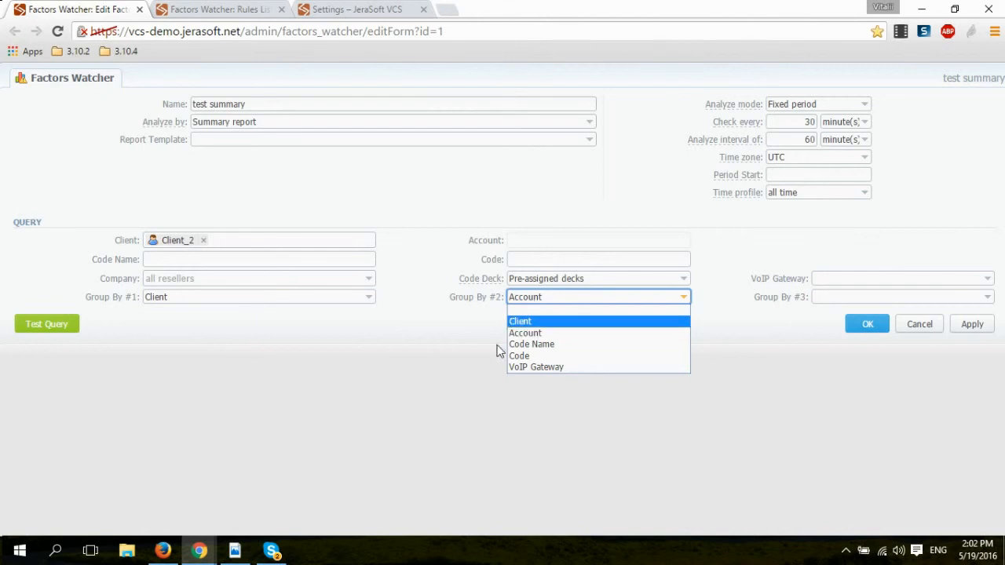
click(489, 395)
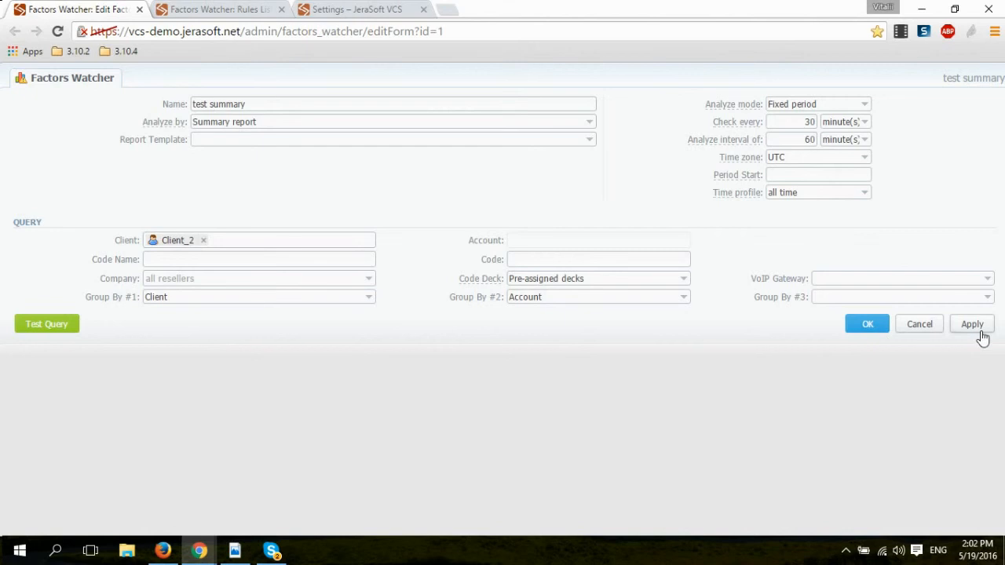
click(139, 9)
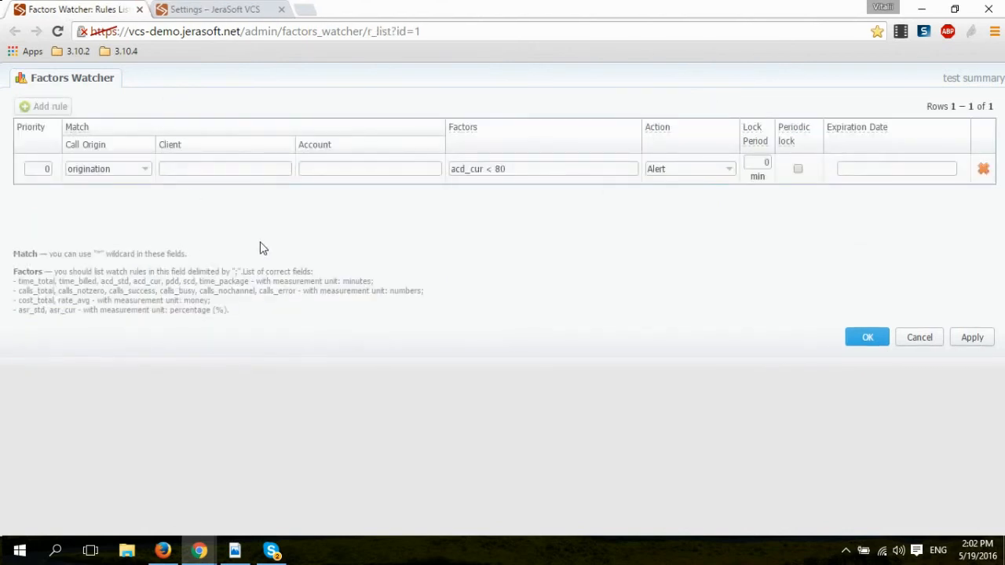
- Set the action of the origination rule to Block Account, and close the watcher's rules list without applying
click(229, 171)
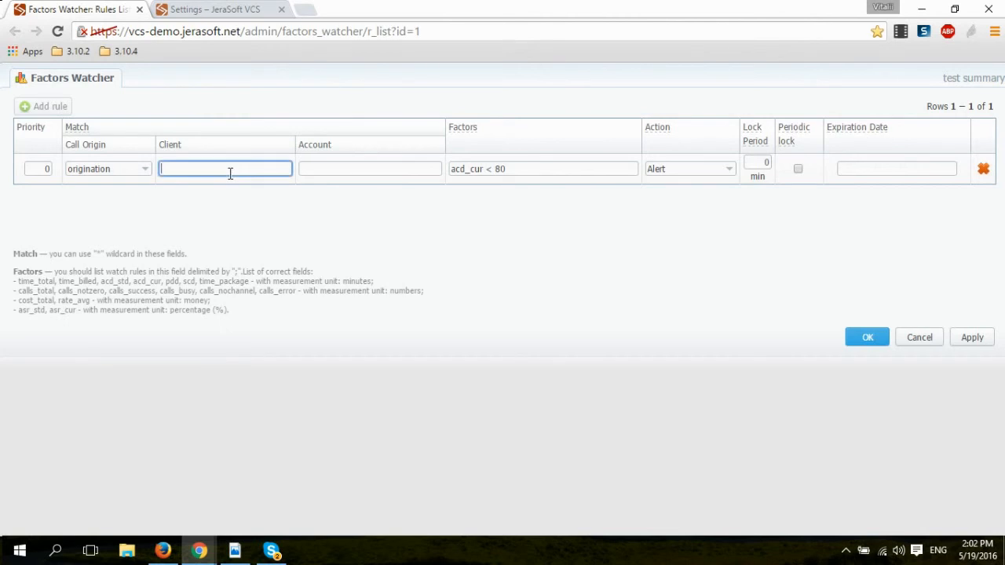
click(657, 171)
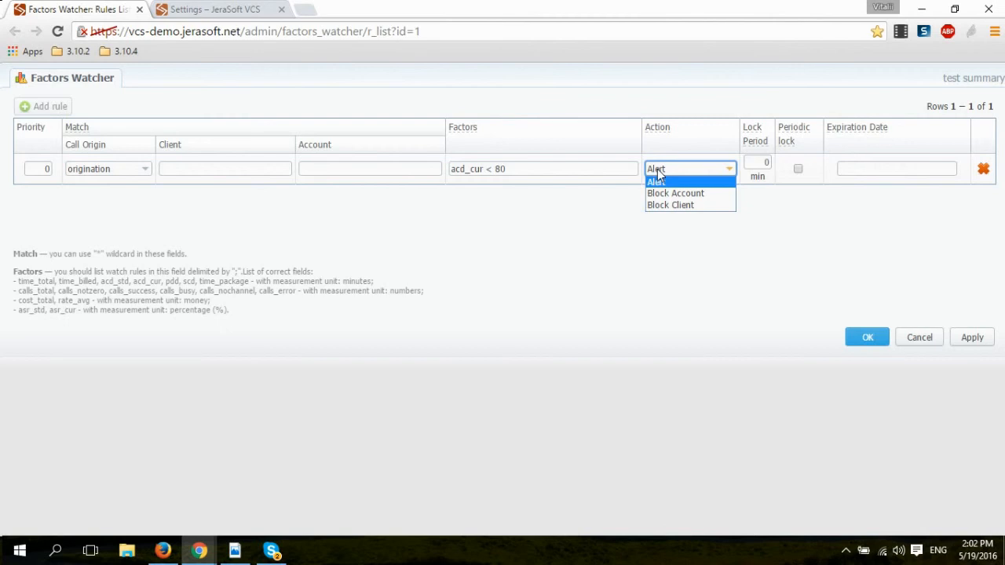
click(688, 195)
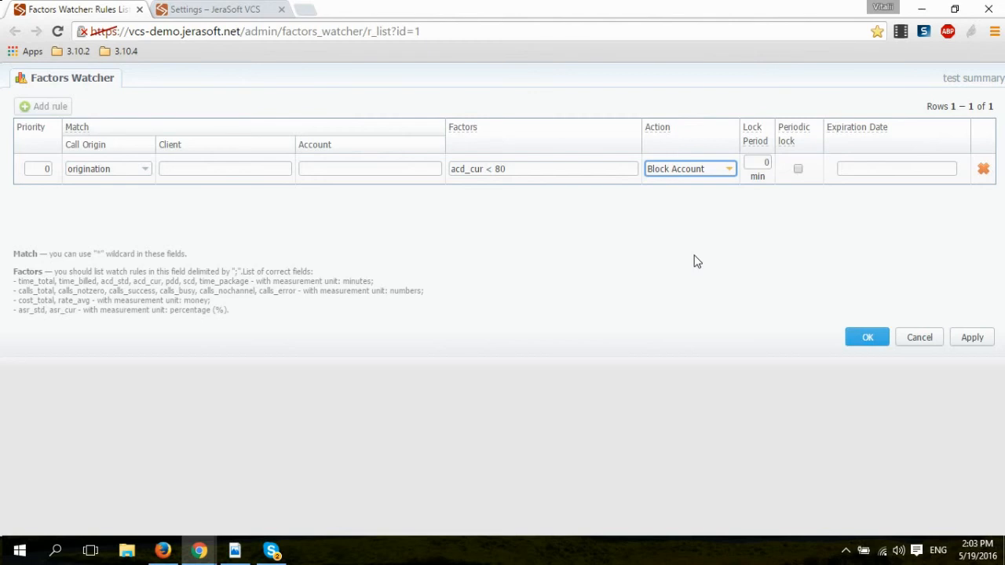
click(139, 10)
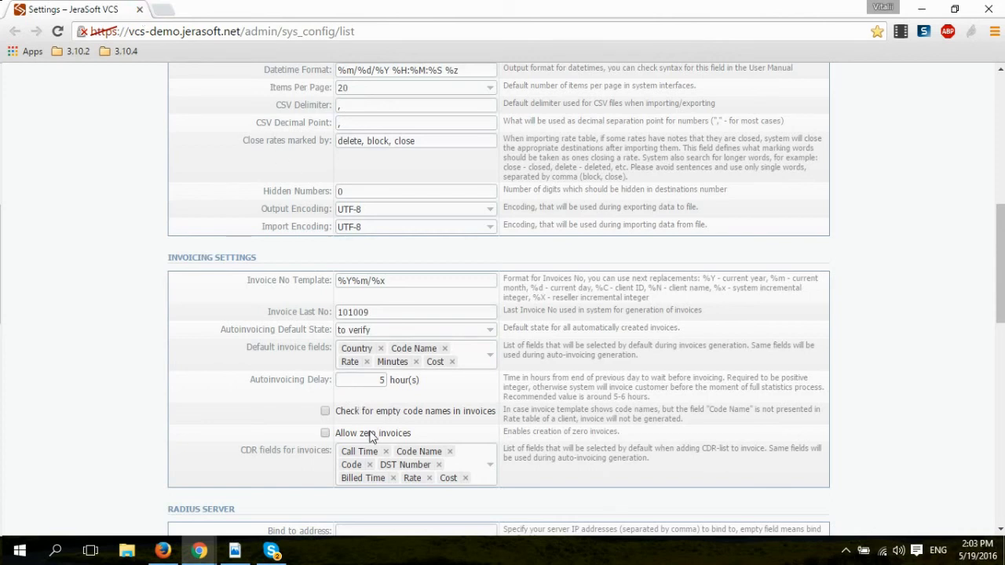
- Enable Allow zero invoices in the Invoicing Settings of the system settings page
scroll(264, 267, up, 10)
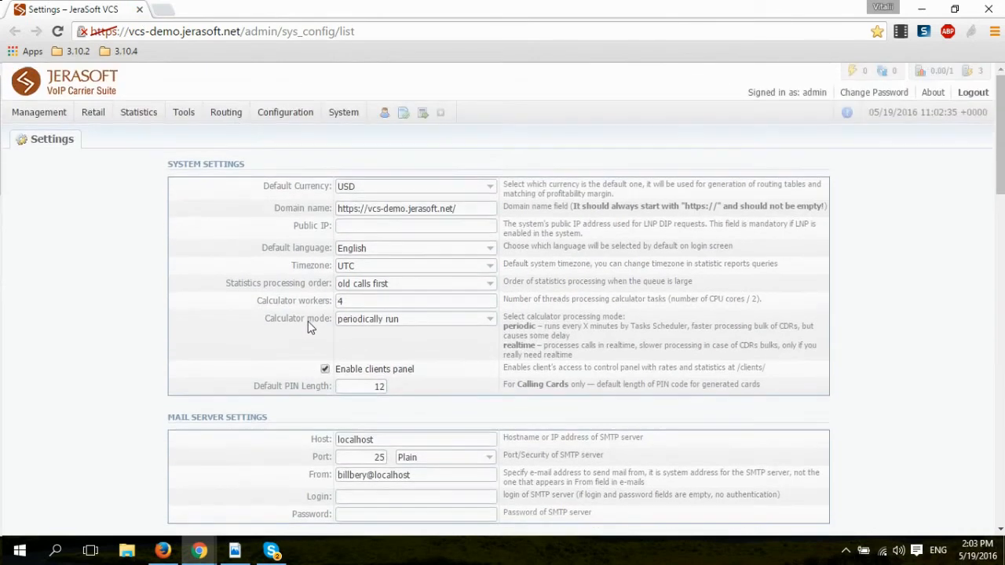
mouse_move(288, 118)
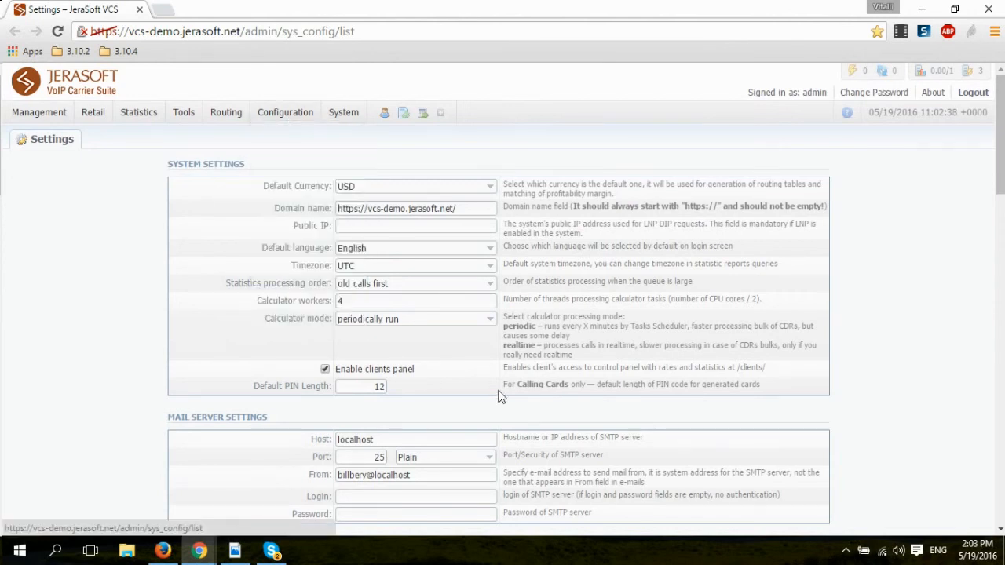
scroll(495, 391, down, 12)
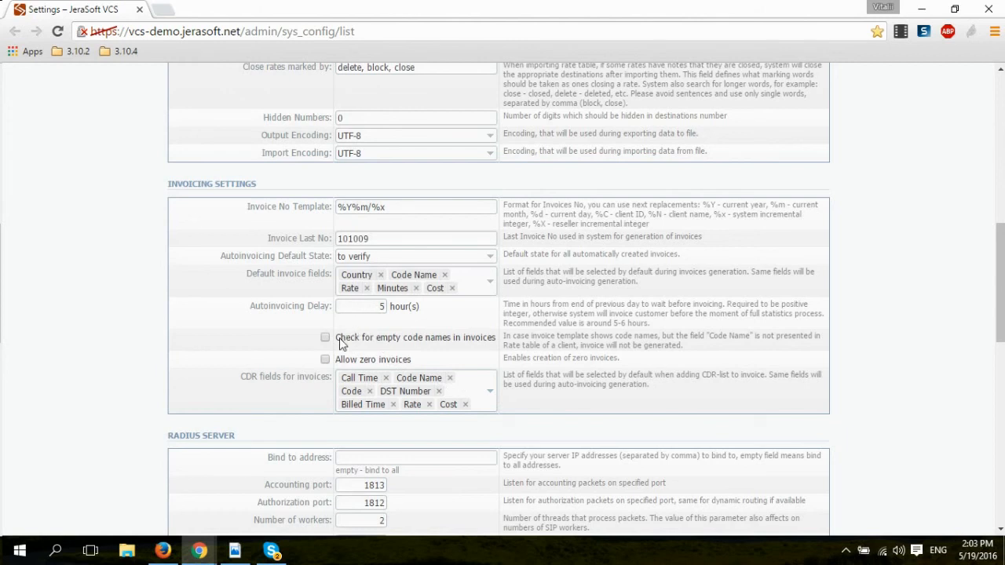
click(325, 360)
- Switch to Adobe Acrobat Reader, examine the subtotal, tax and total on the Client_packages sample invoice, and close the reader
mouse_move(201, 553)
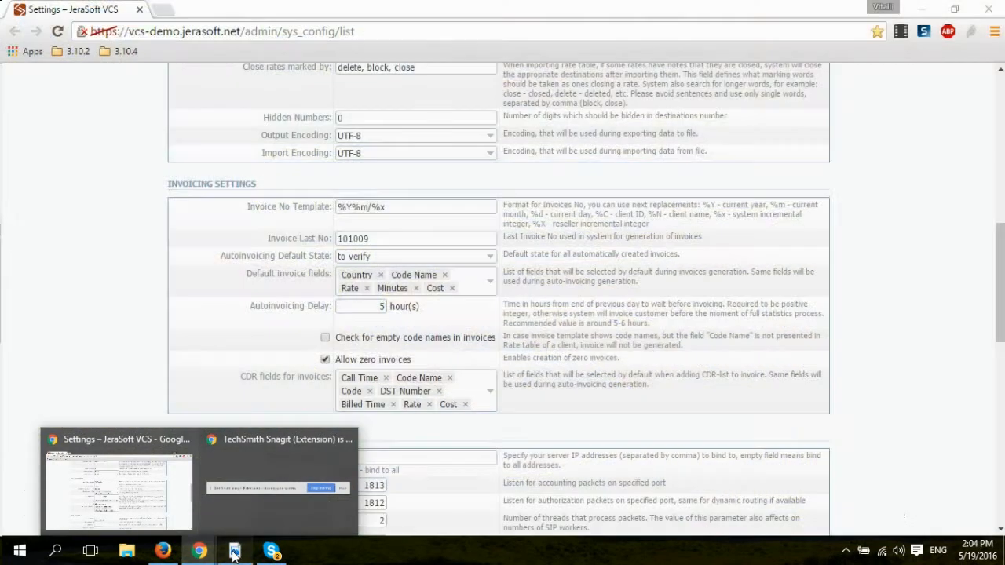
click(234, 551)
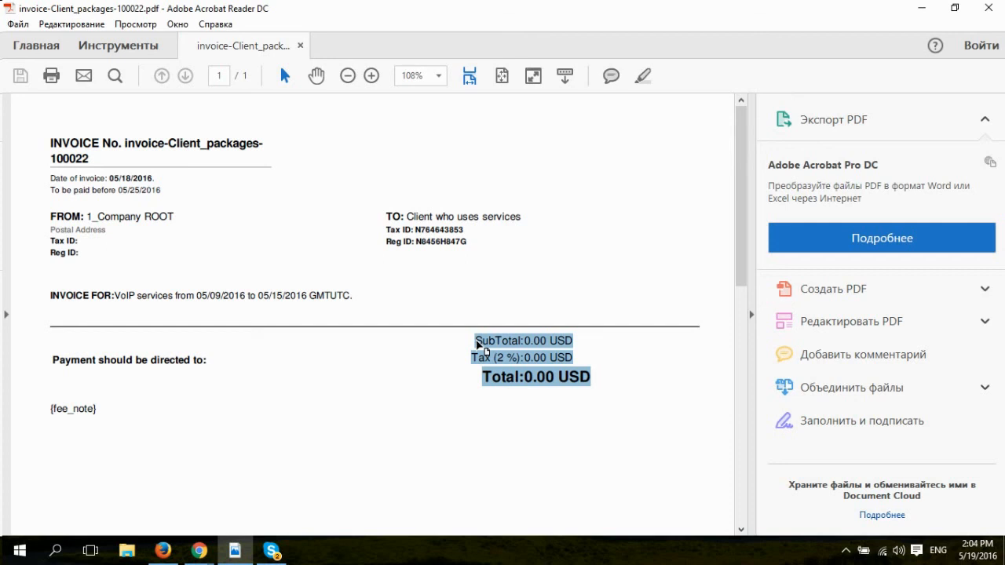
double_click(565, 378)
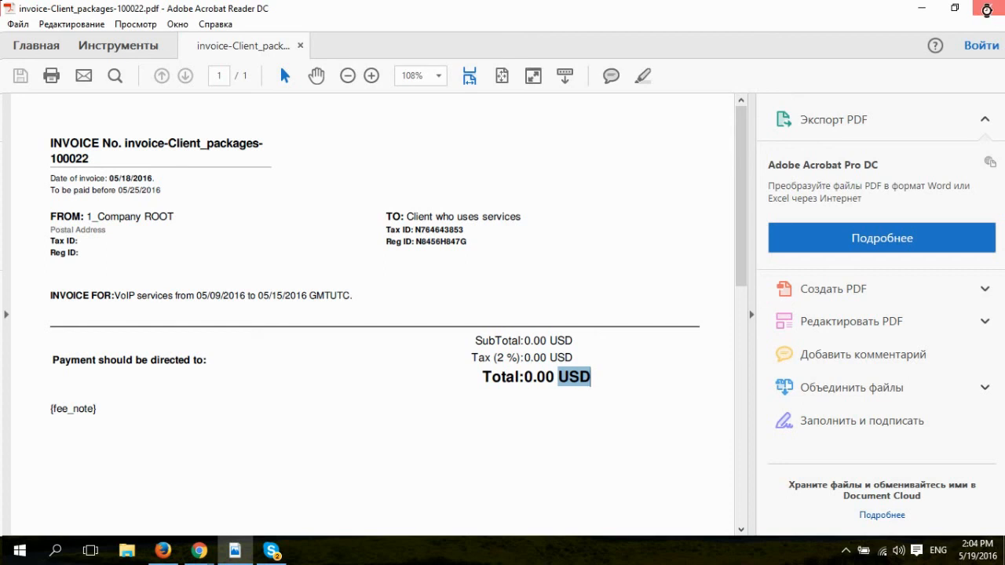
click(988, 9)
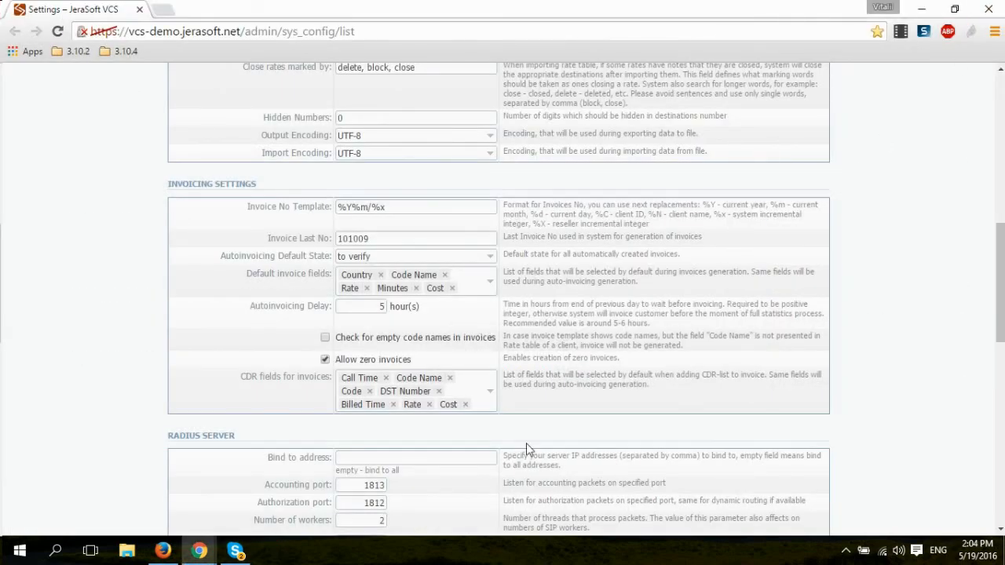